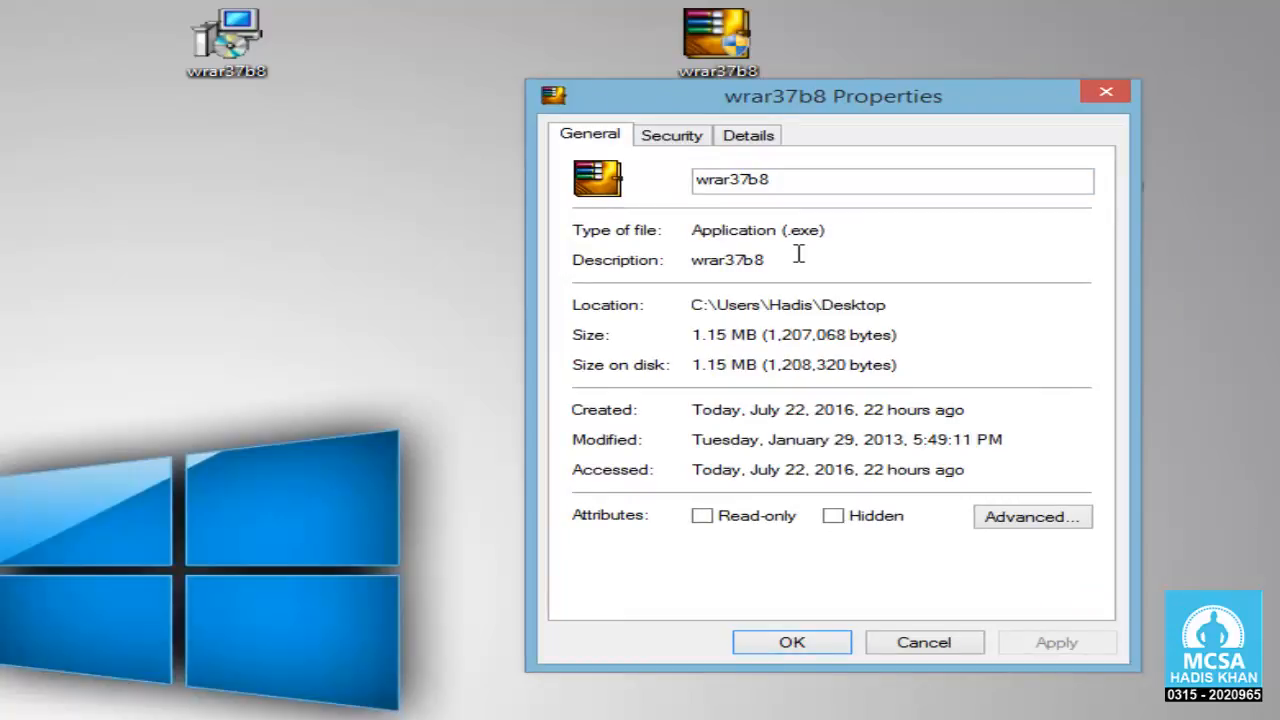
Close the wrar37b8 properties and create a folder on the desktop with the default name New folder
click(972, 644)
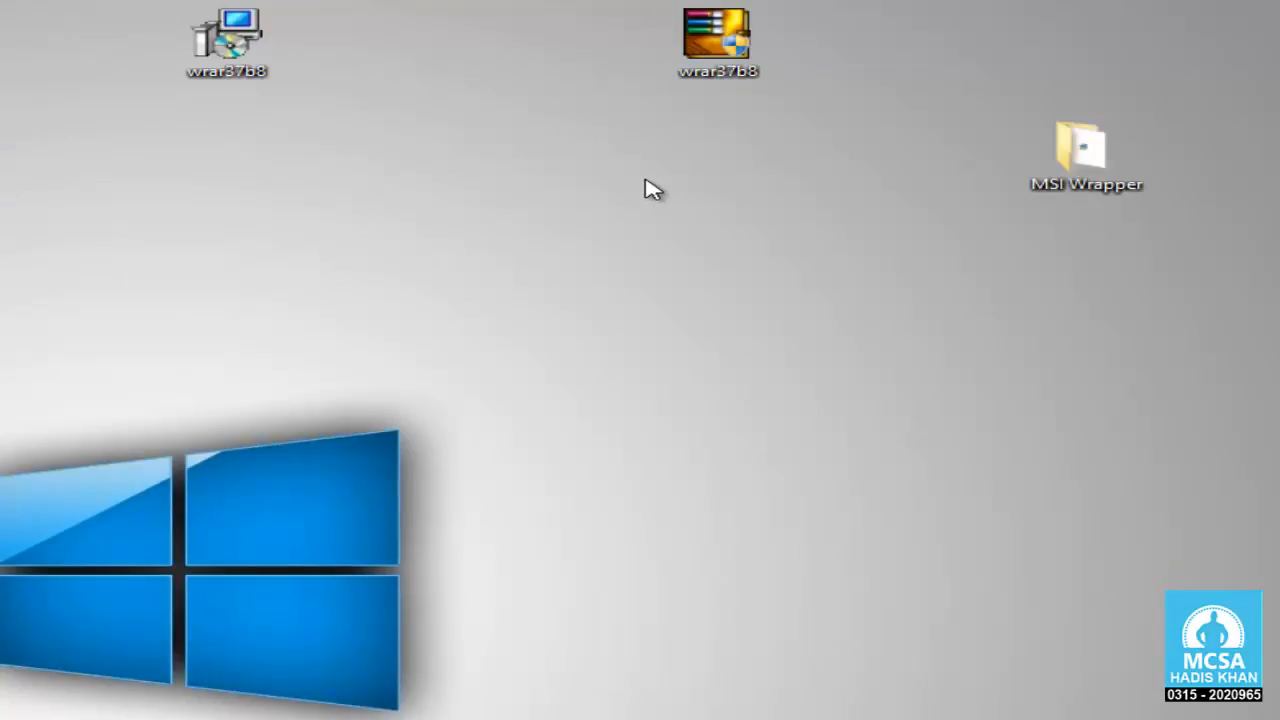
right_click(591, 181)
mouse_move(632, 436)
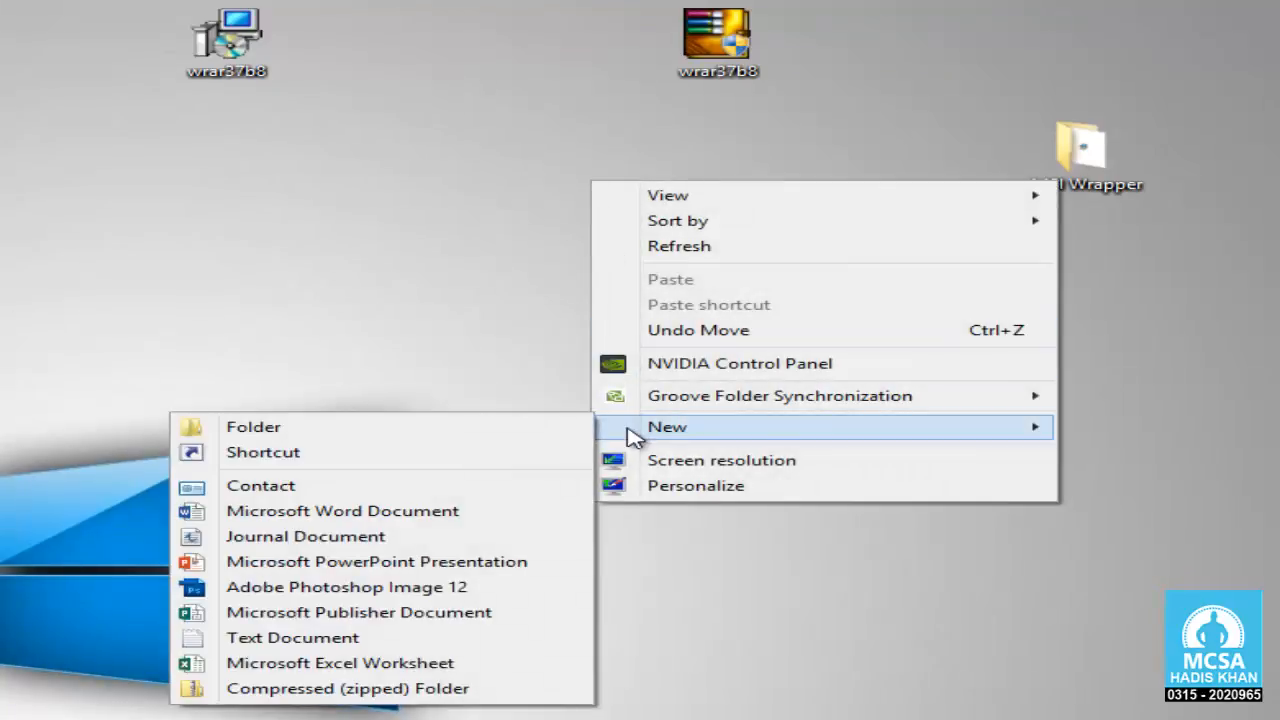
click(562, 436)
key(Return)
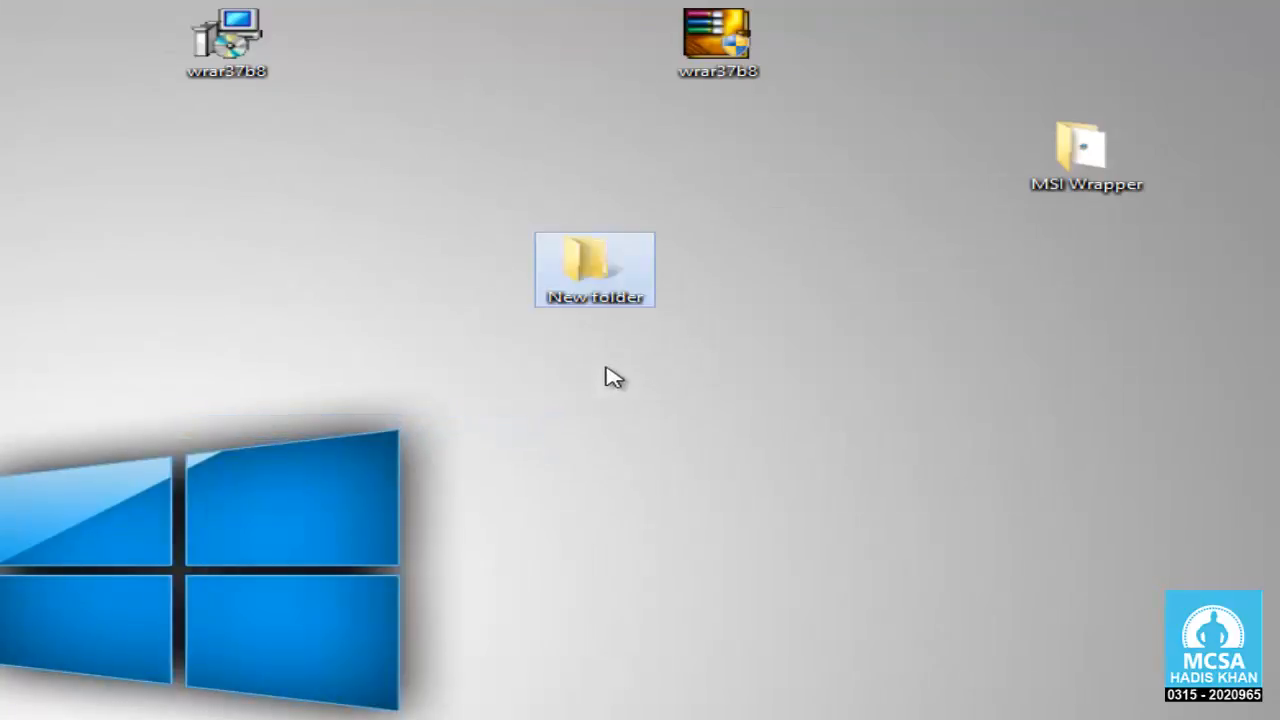
right_click(594, 278)
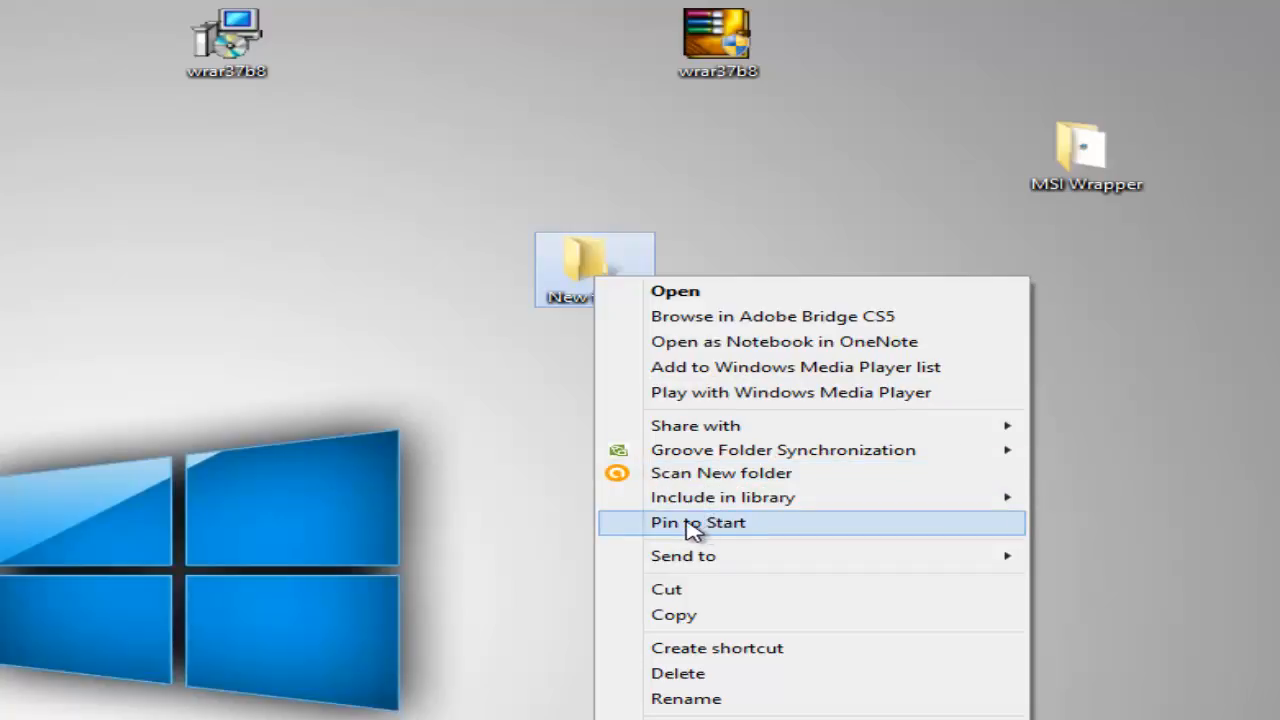
click(458, 507)
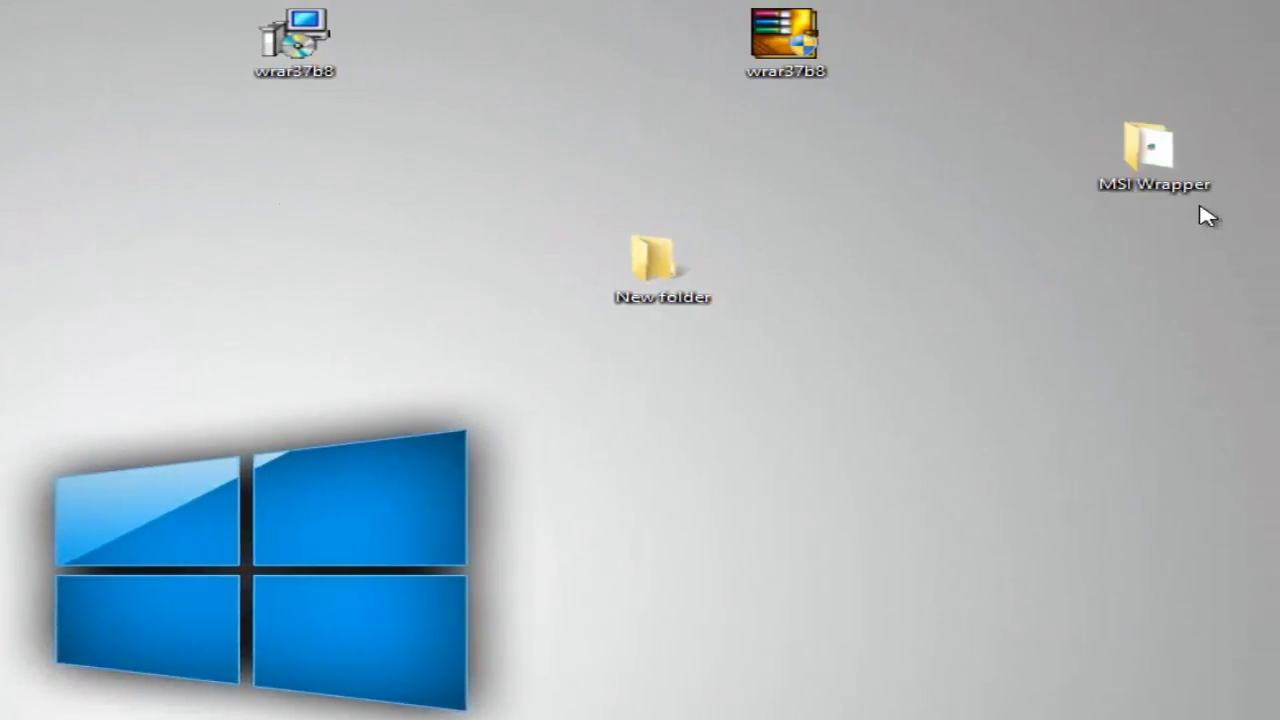
Open the MSI Wrapper folder on the desktop to check its installer file, and return to the desktop
double_click(1203, 183)
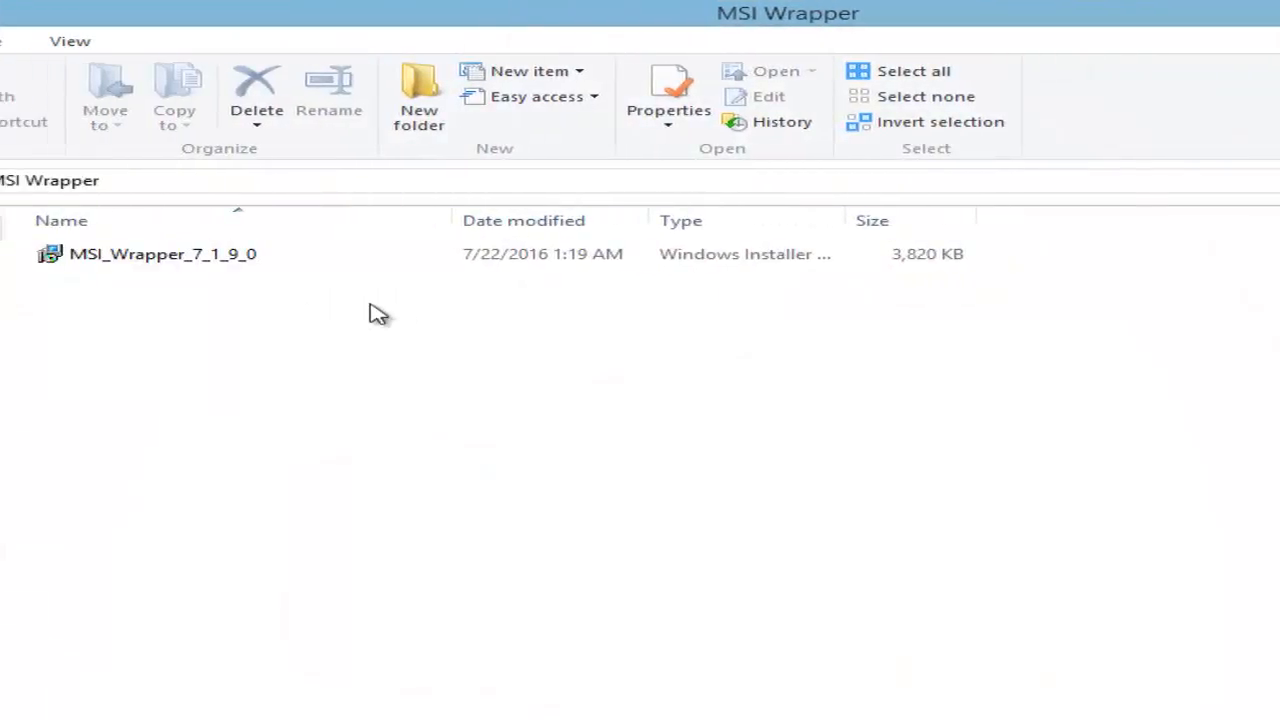
click(8, 263)
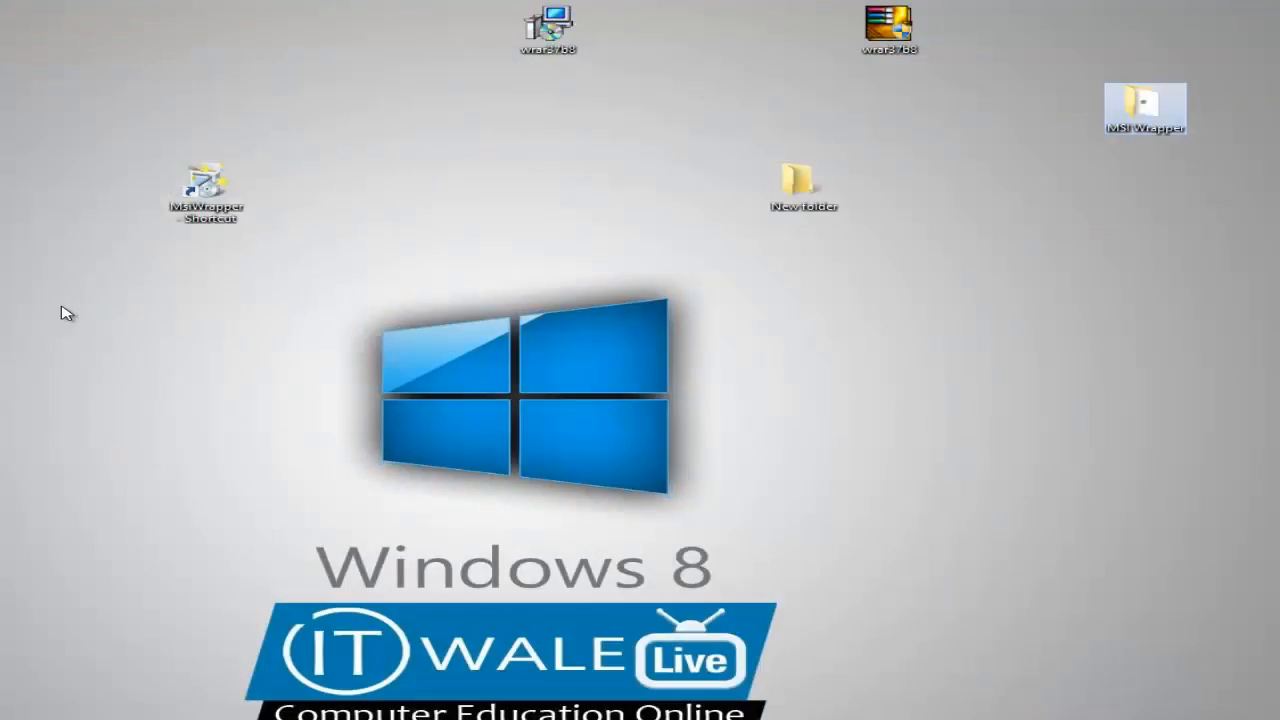
click(62, 307)
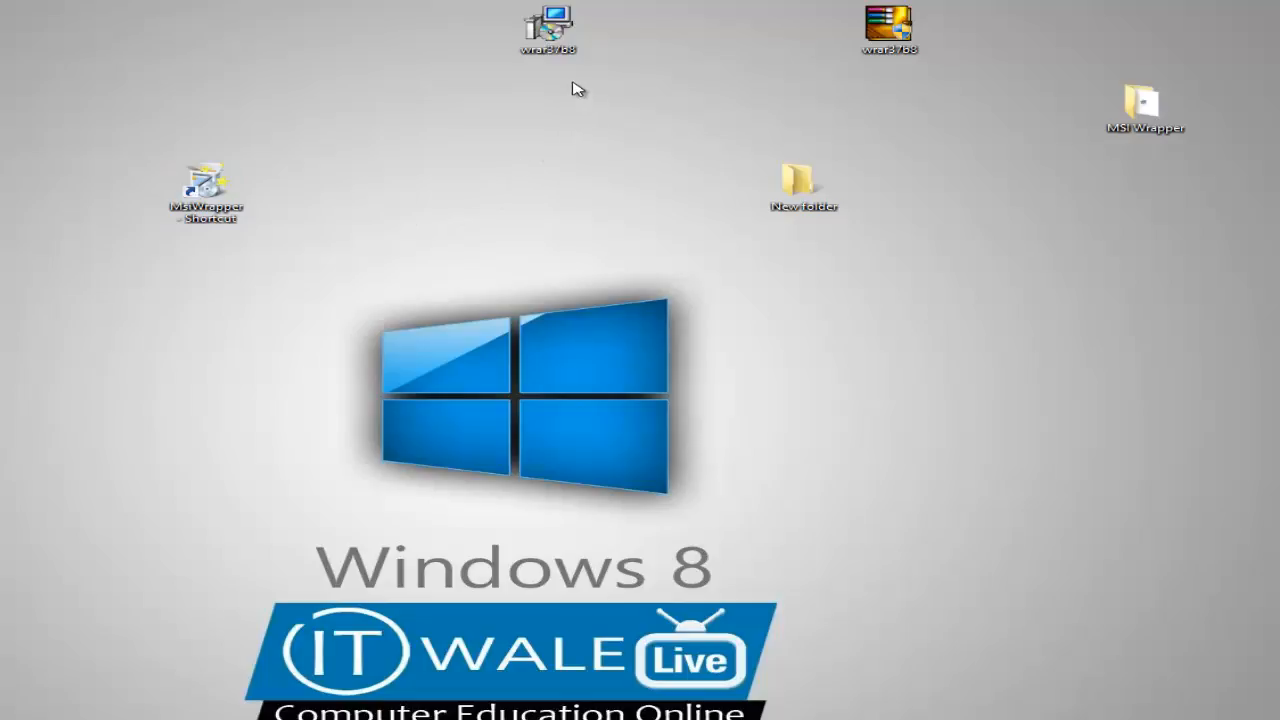
Permanently delete the existing wrar37b8 Windows Installer package from the desktop
drag(577, 87, 544, 39)
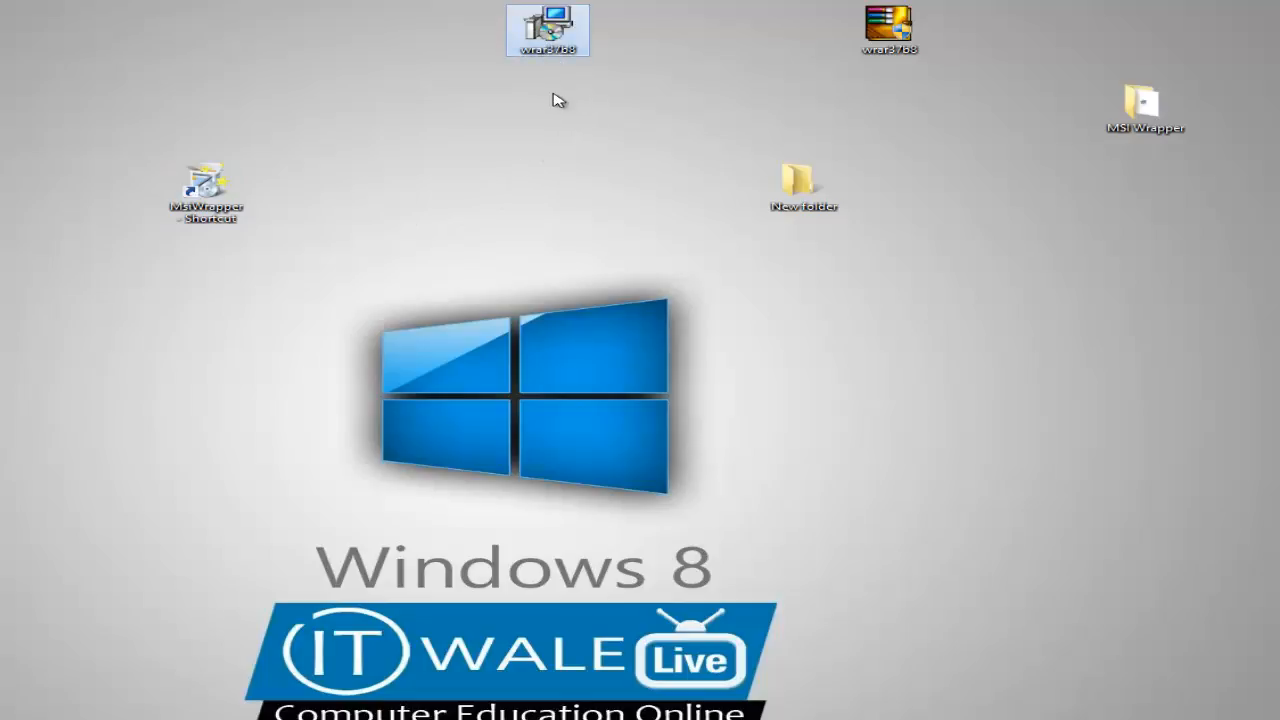
key(shift+Delete)
key(Return)
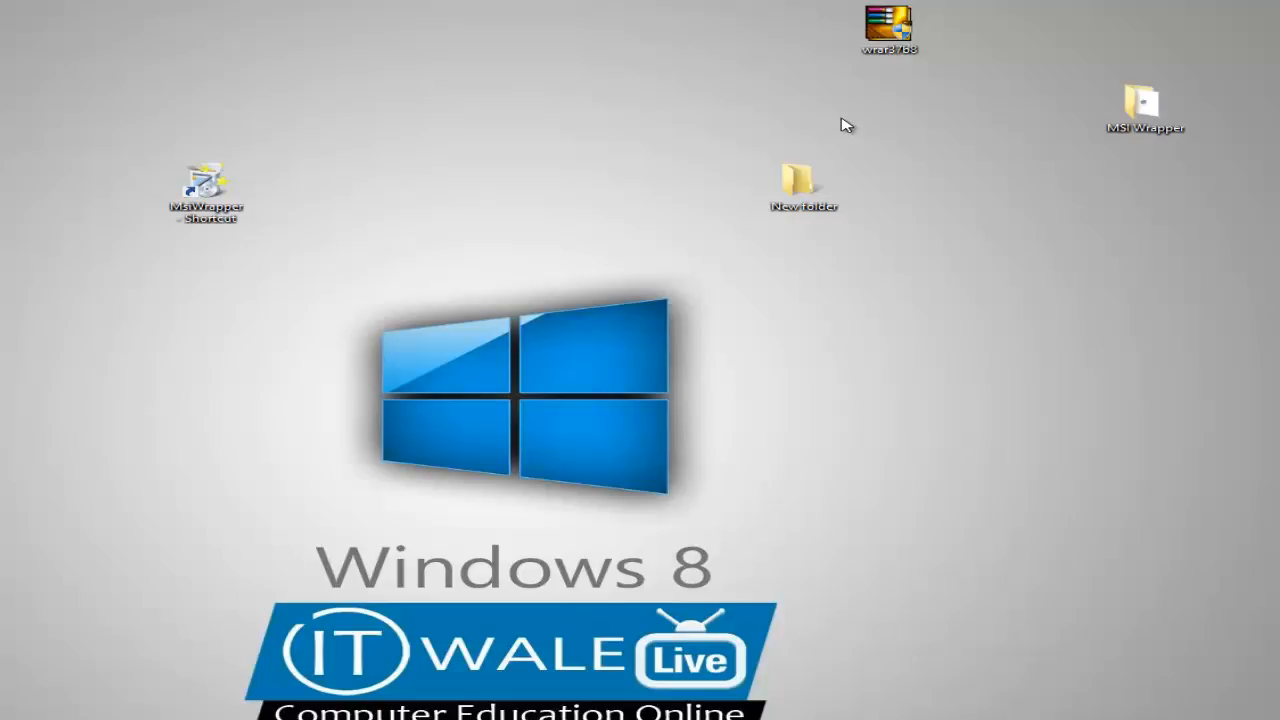
Install WinRAR from the wrar37b8 executable into C:\Program Files\WinRAR with the default options, and close the WinRAR shortcuts folder
right_click(877, 50)
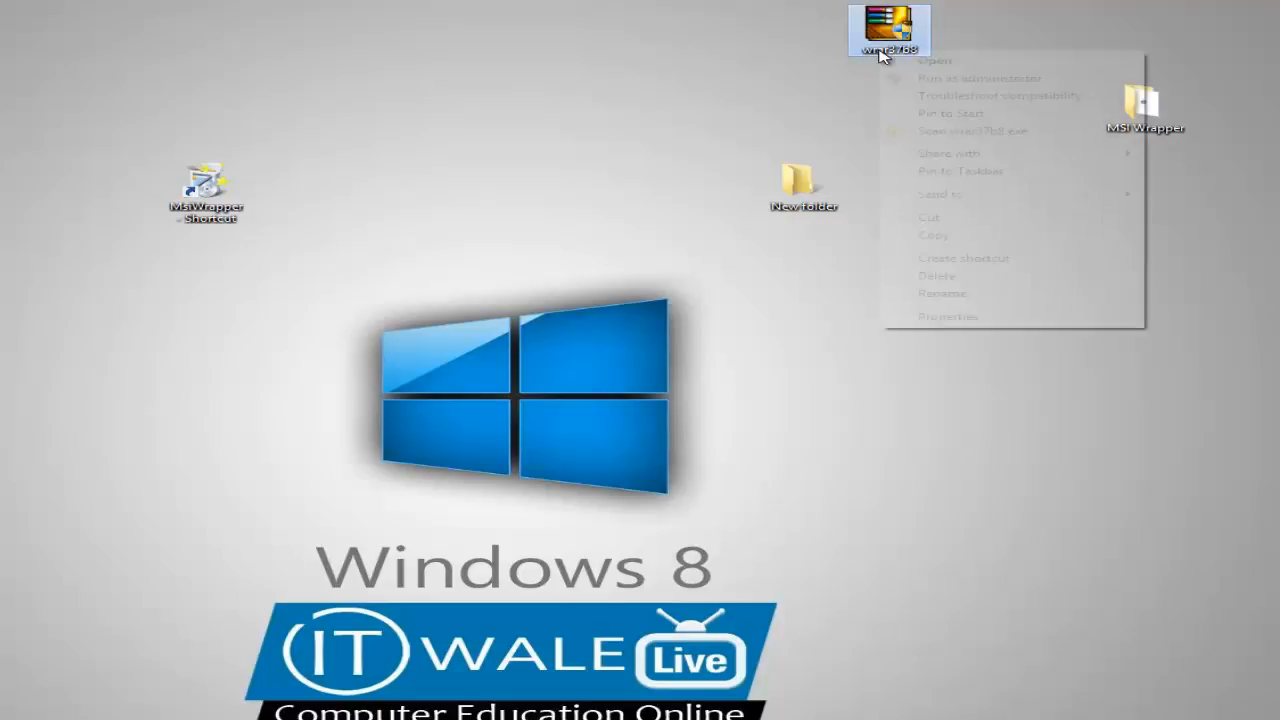
click(896, 62)
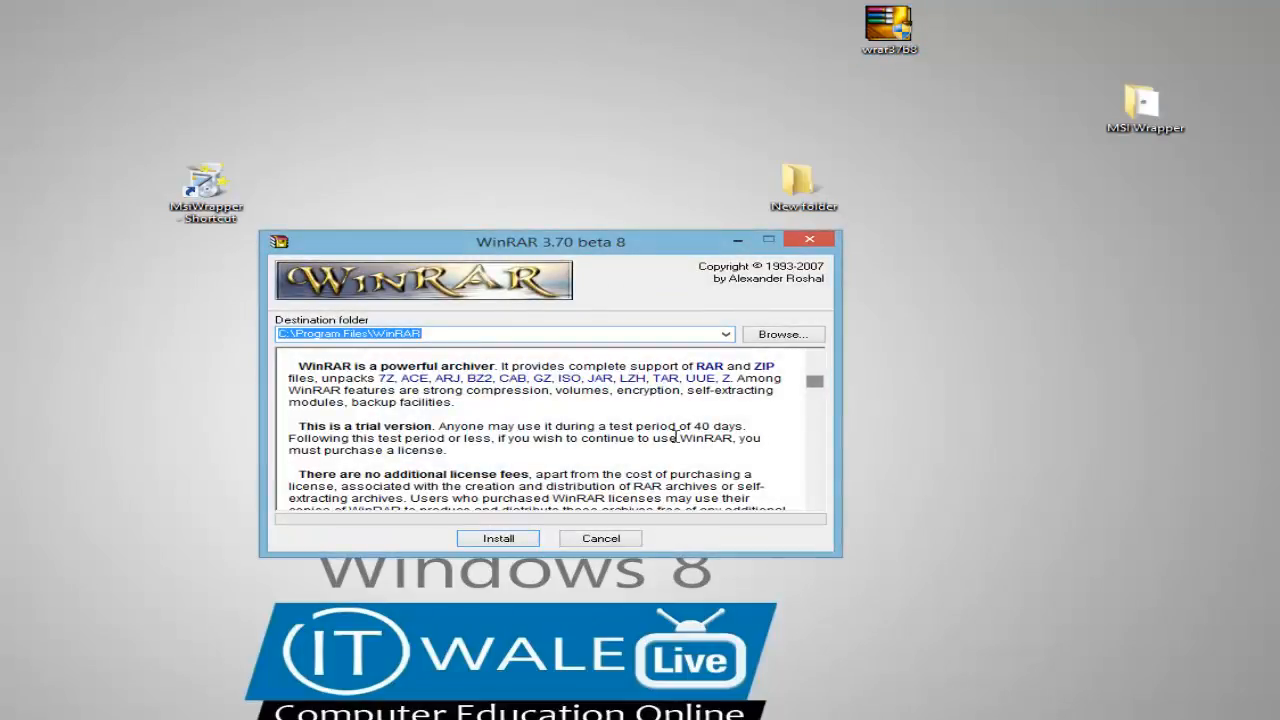
click(517, 543)
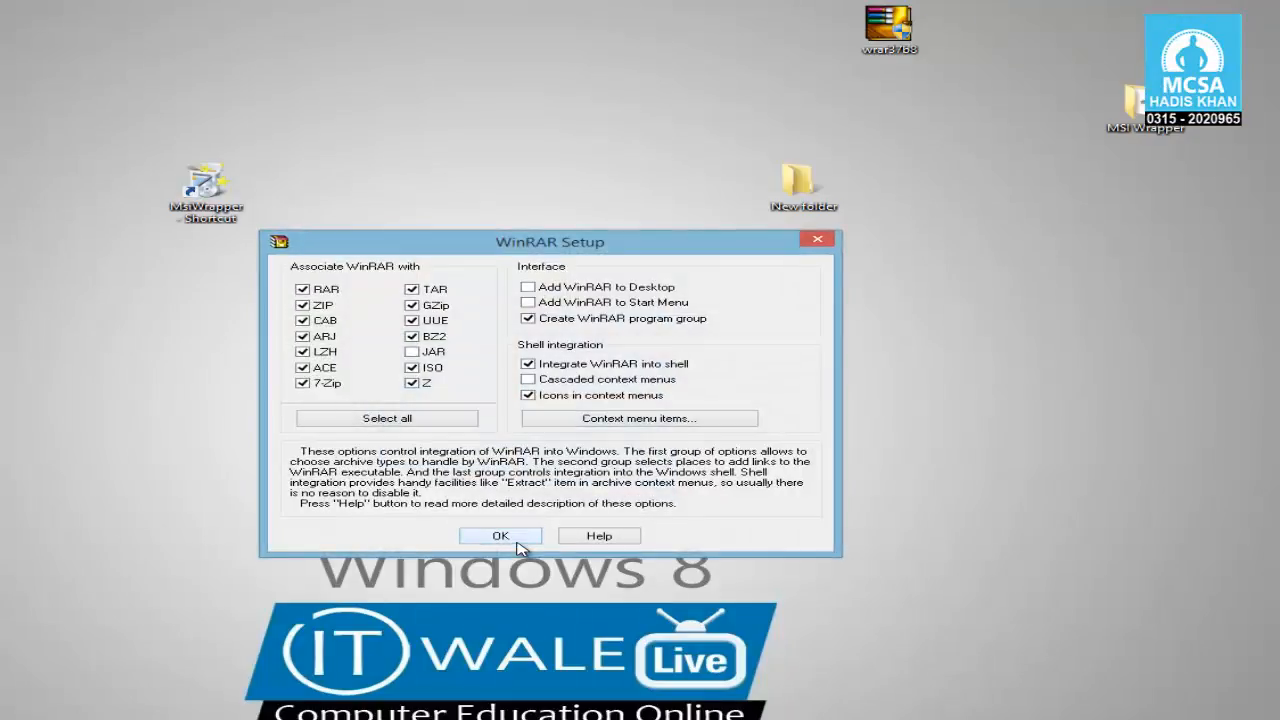
click(517, 543)
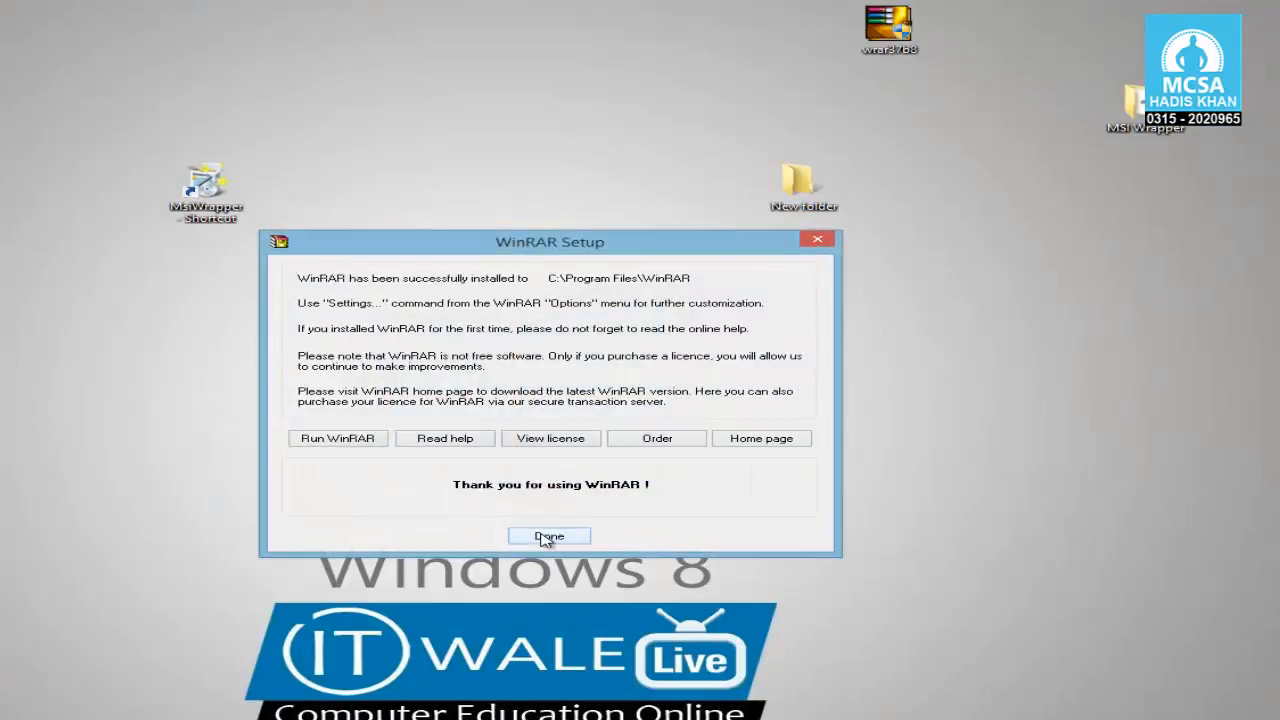
click(548, 539)
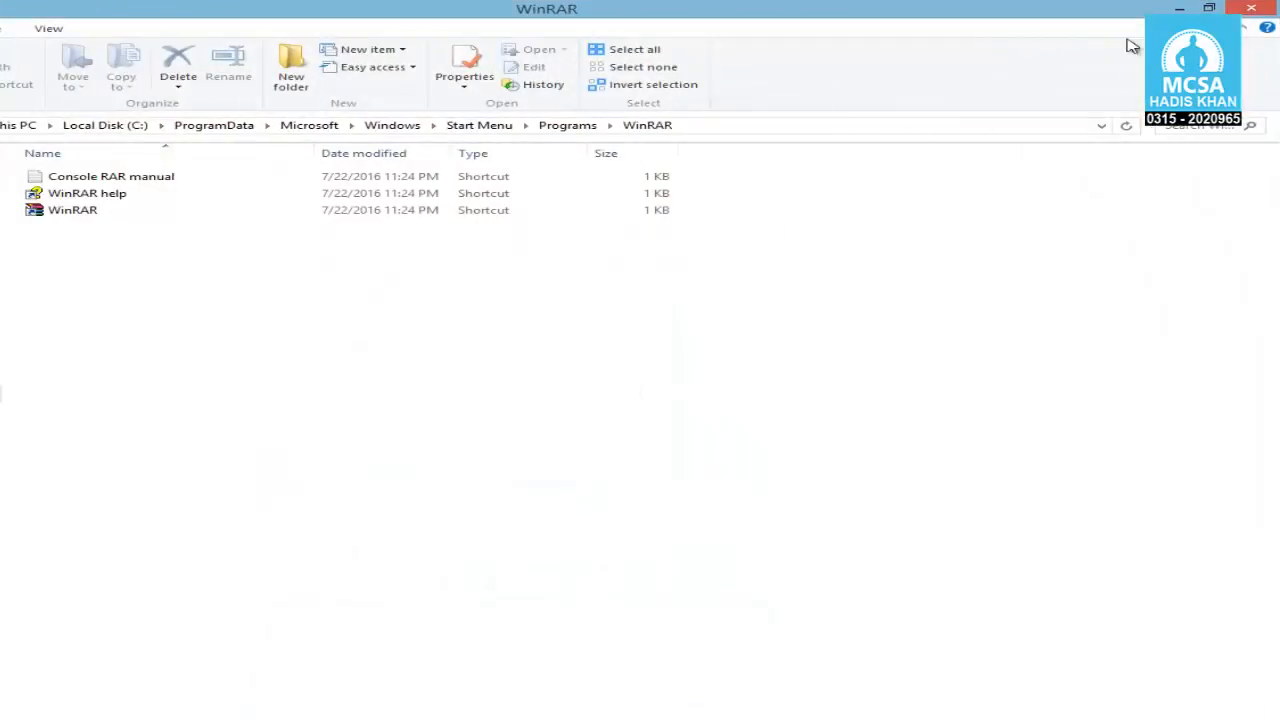
click(1255, 10)
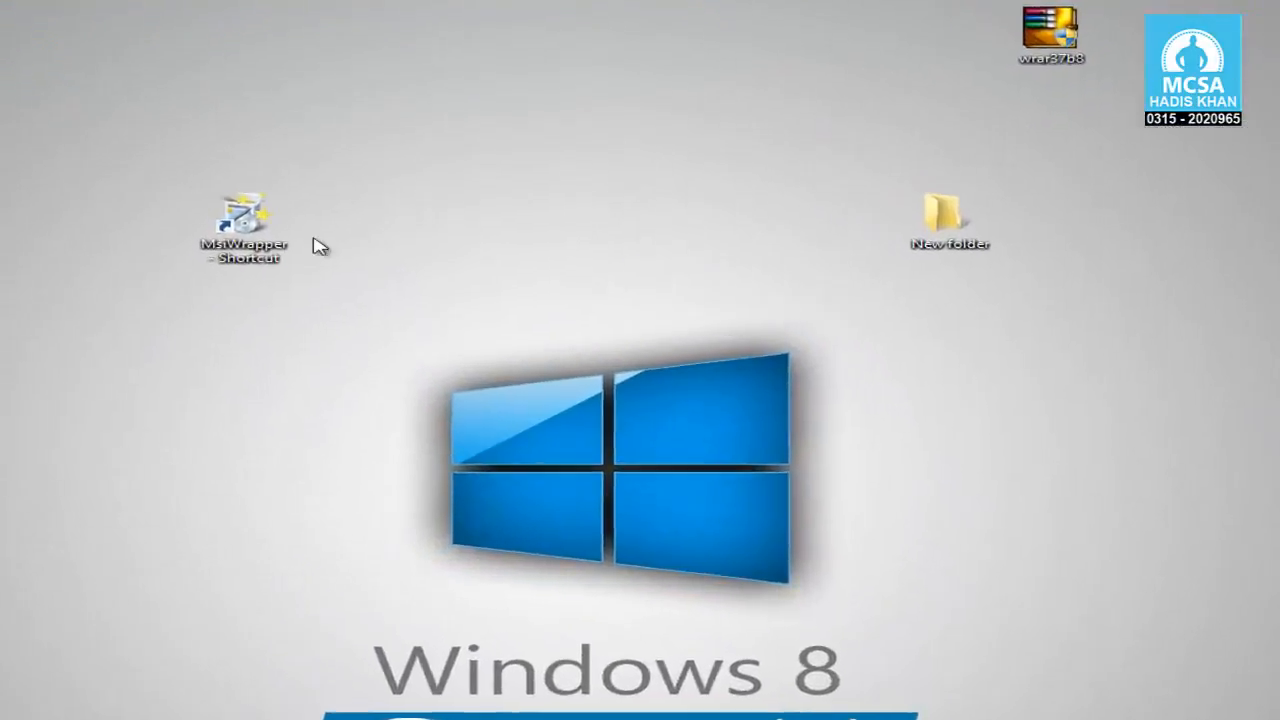
Launch MSI Wrapper from its desktop shortcut and continue past the welcome page to the Executable page
double_click(240, 200)
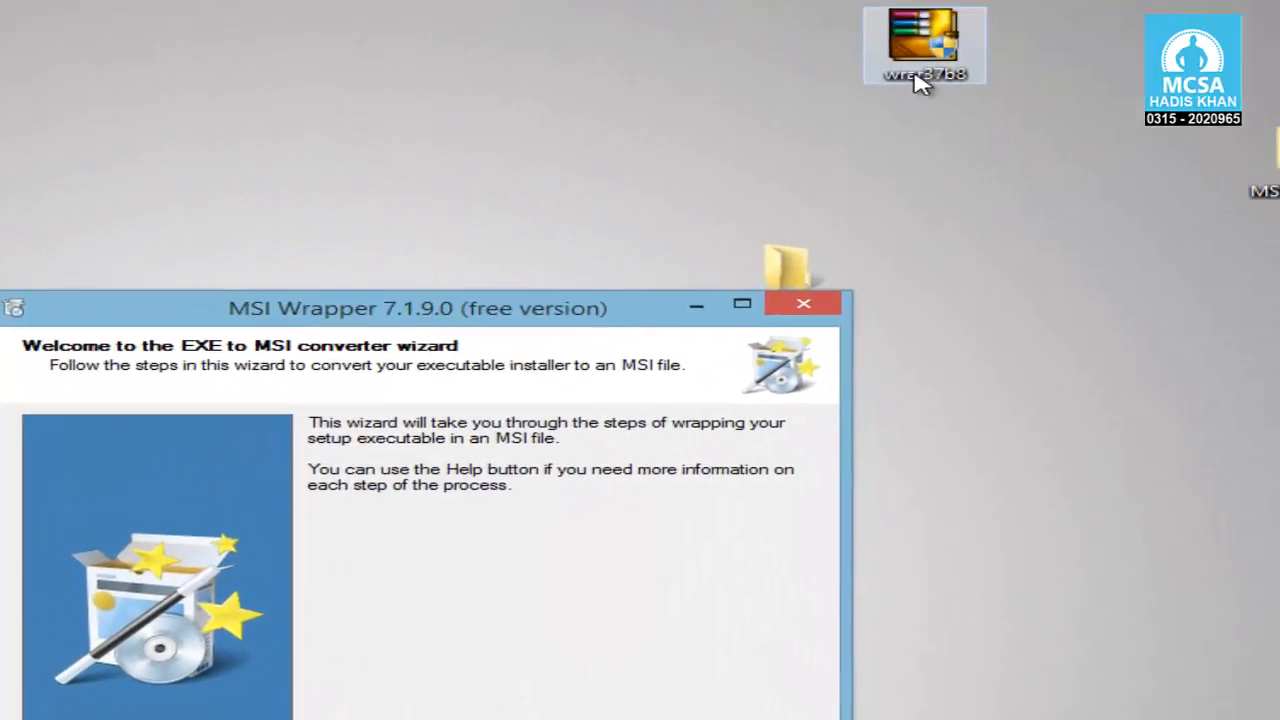
drag(559, 314, 700, 362)
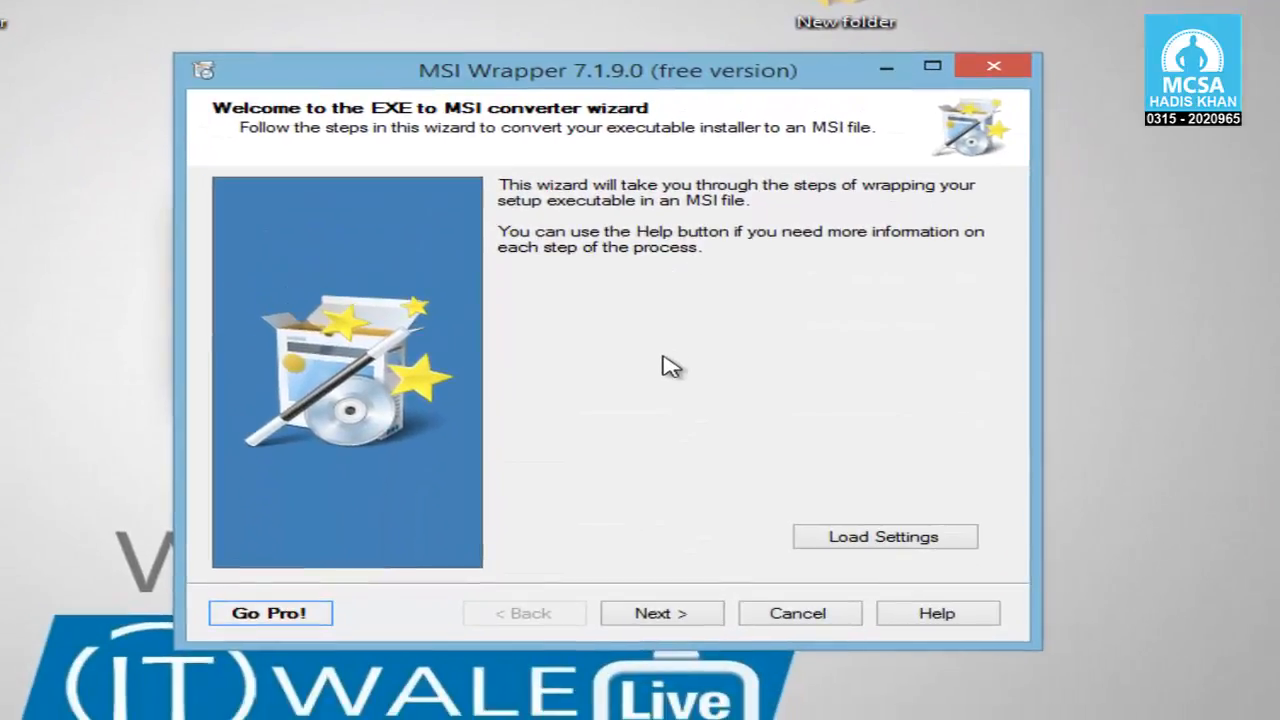
click(682, 613)
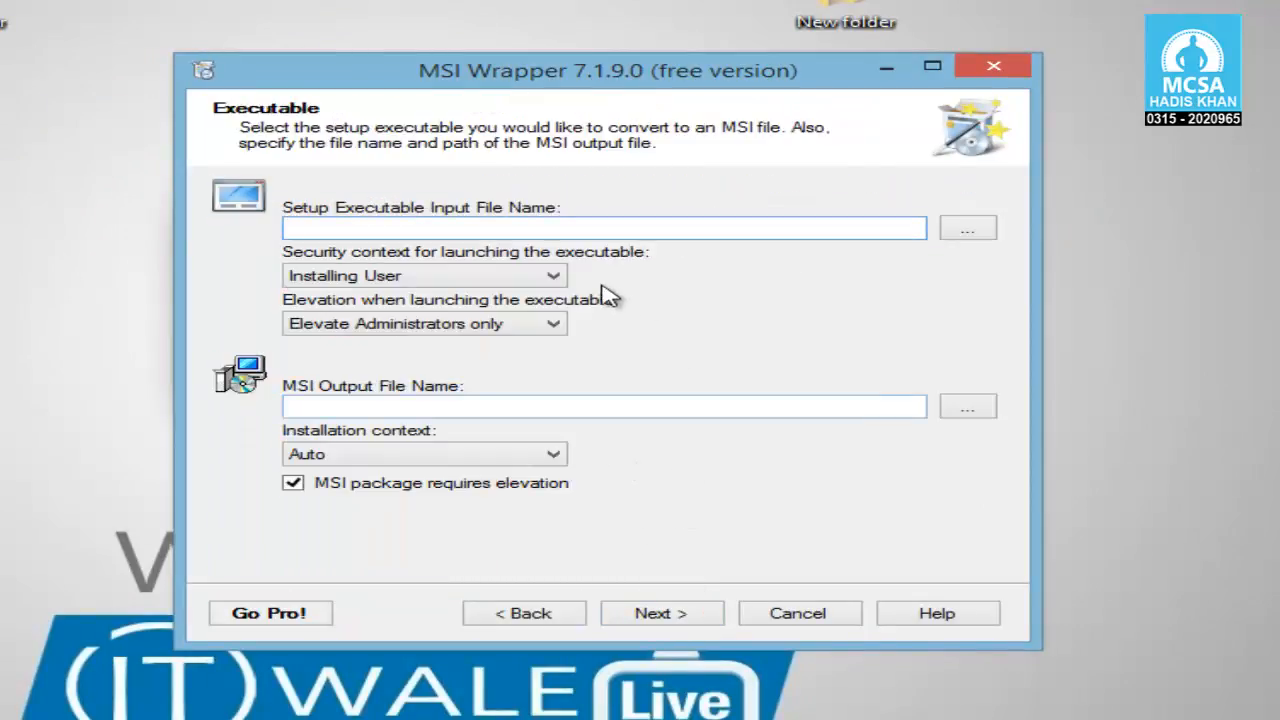
Choose wrar37b8.exe from the desktop as the setup executable input file
click(980, 234)
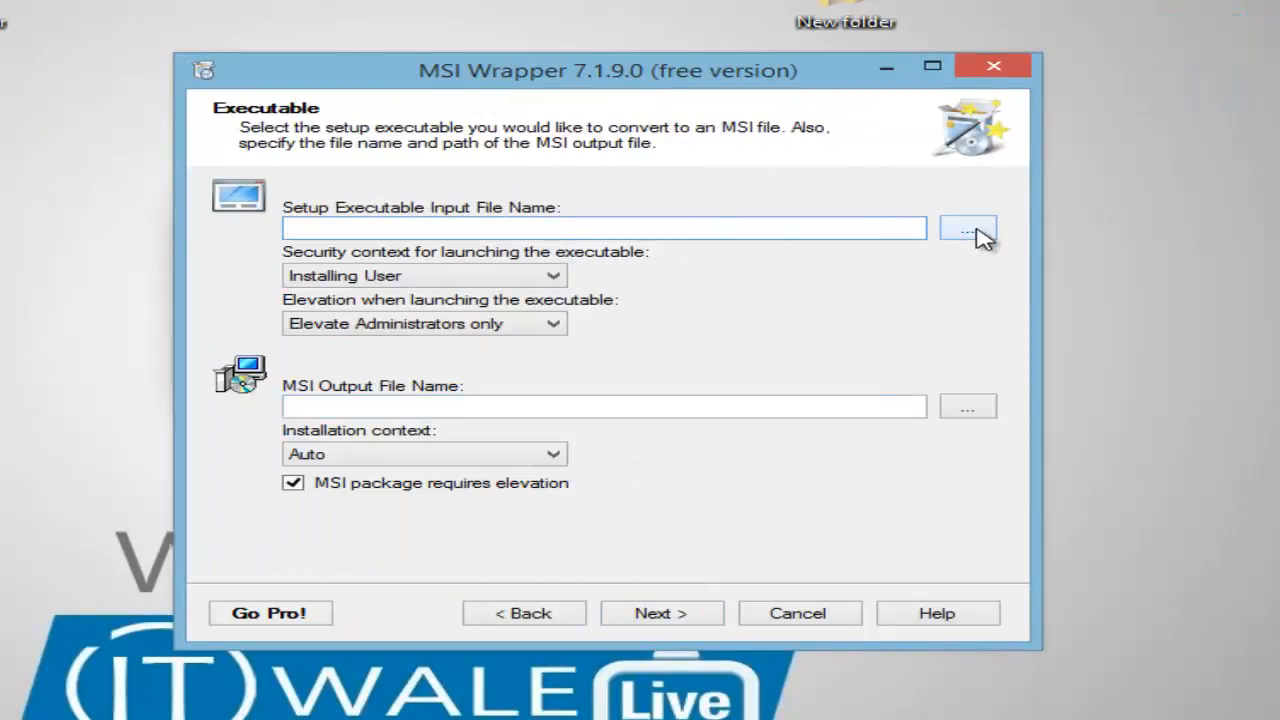
scroll(455, 328, up, 2)
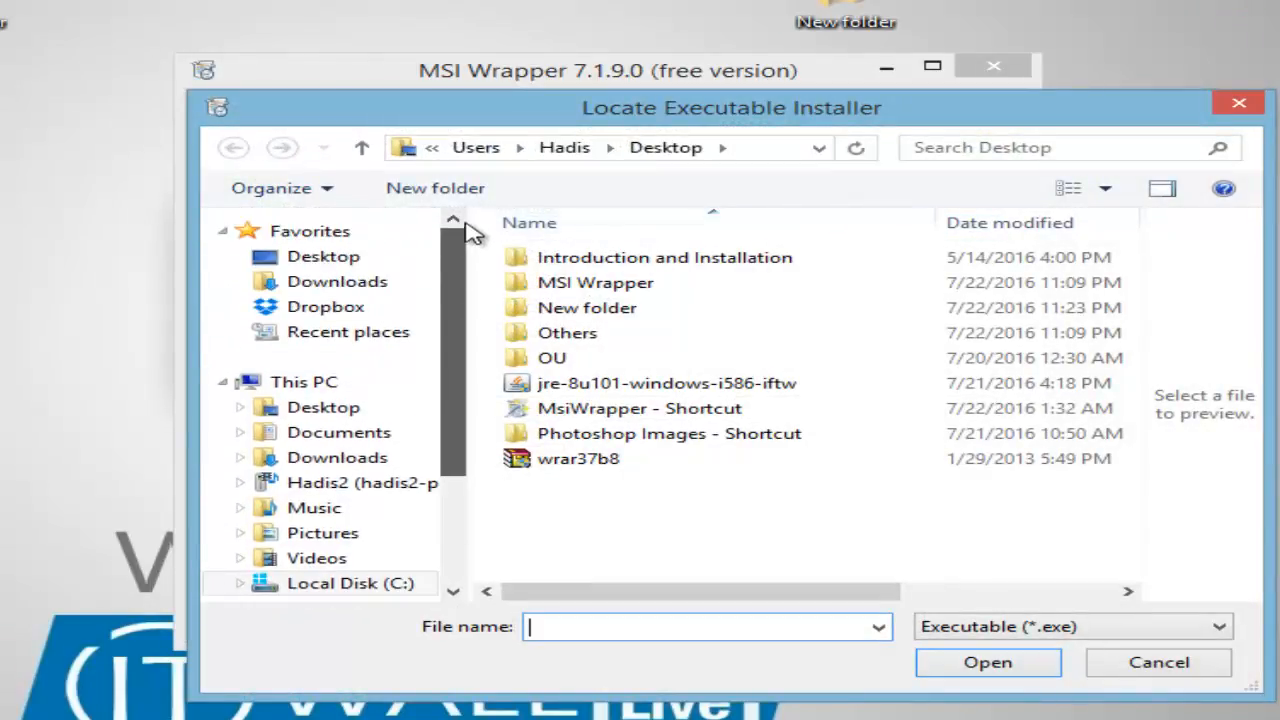
click(423, 257)
drag(1134, 277, 1145, 487)
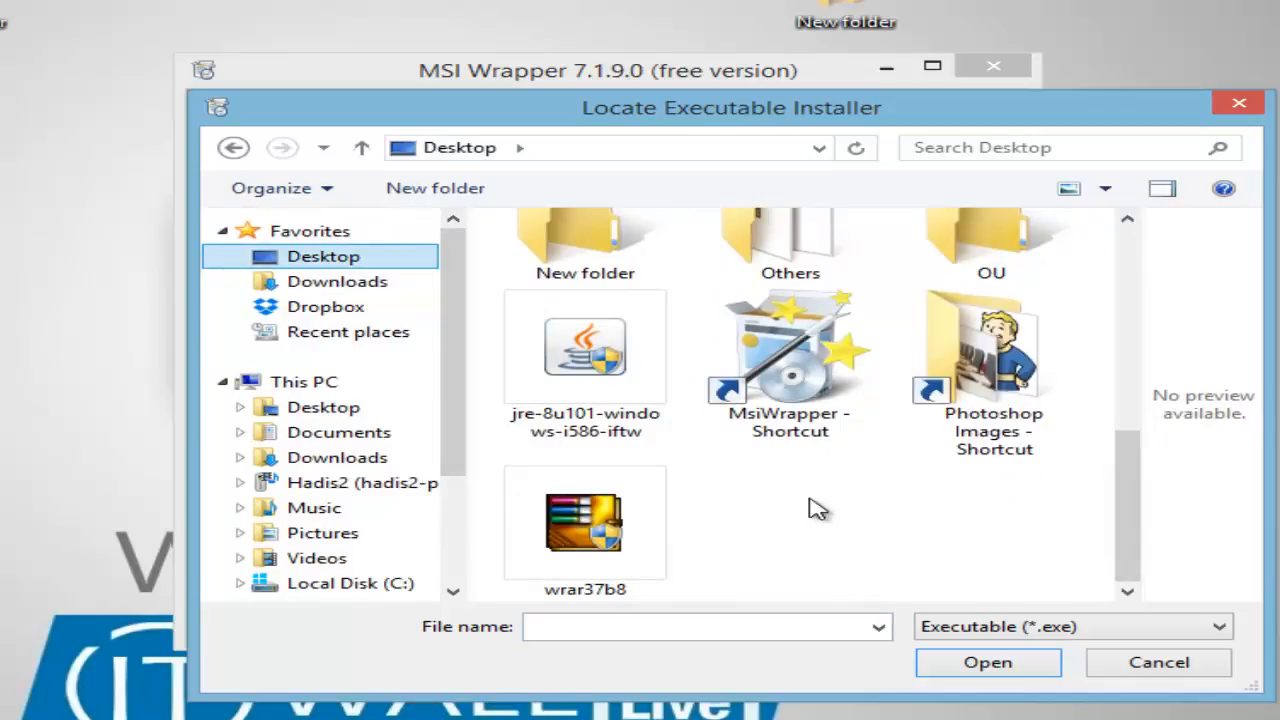
click(630, 530)
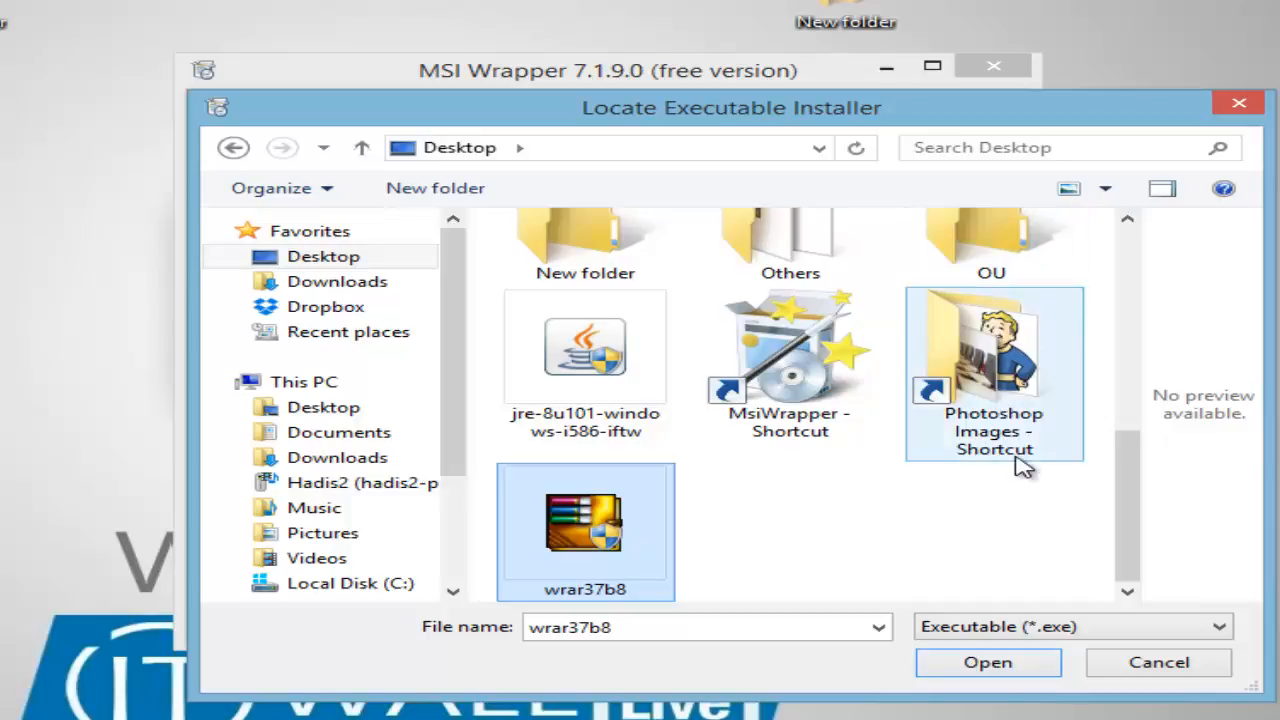
click(963, 664)
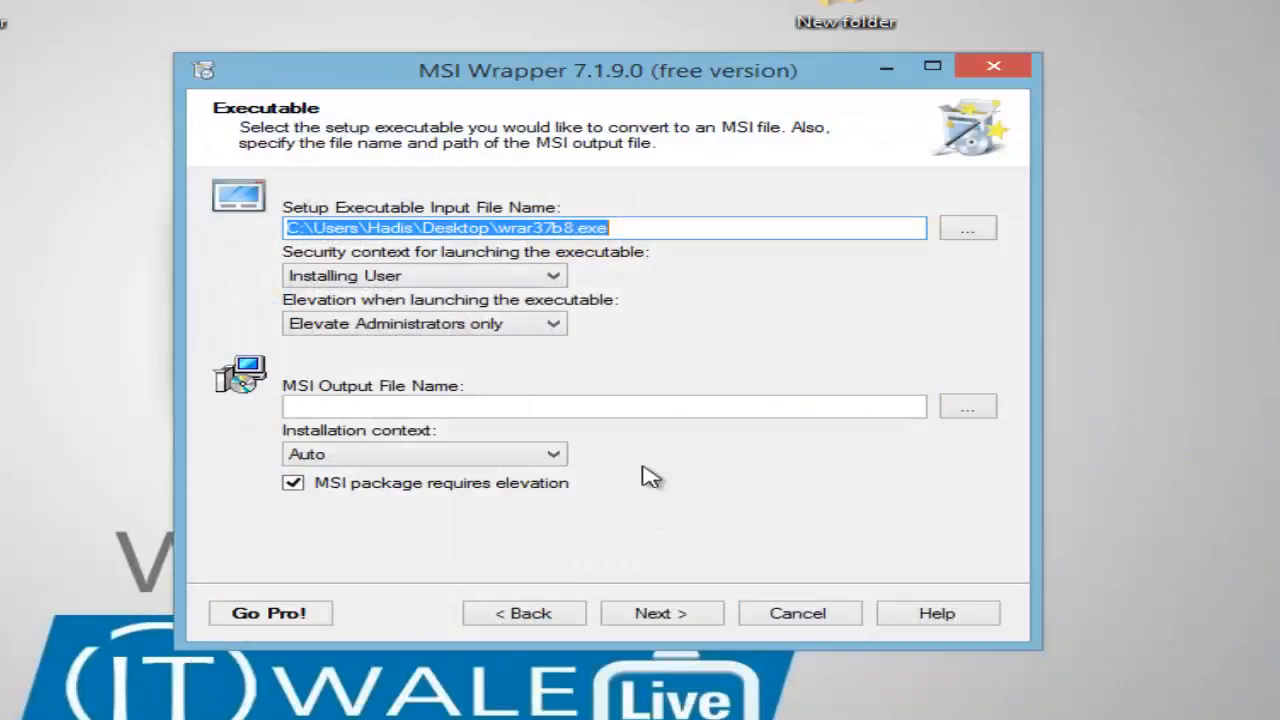
Set the MSI output file to wrar37b8.msi on the desktop and continue to the Application Ids page
click(680, 407)
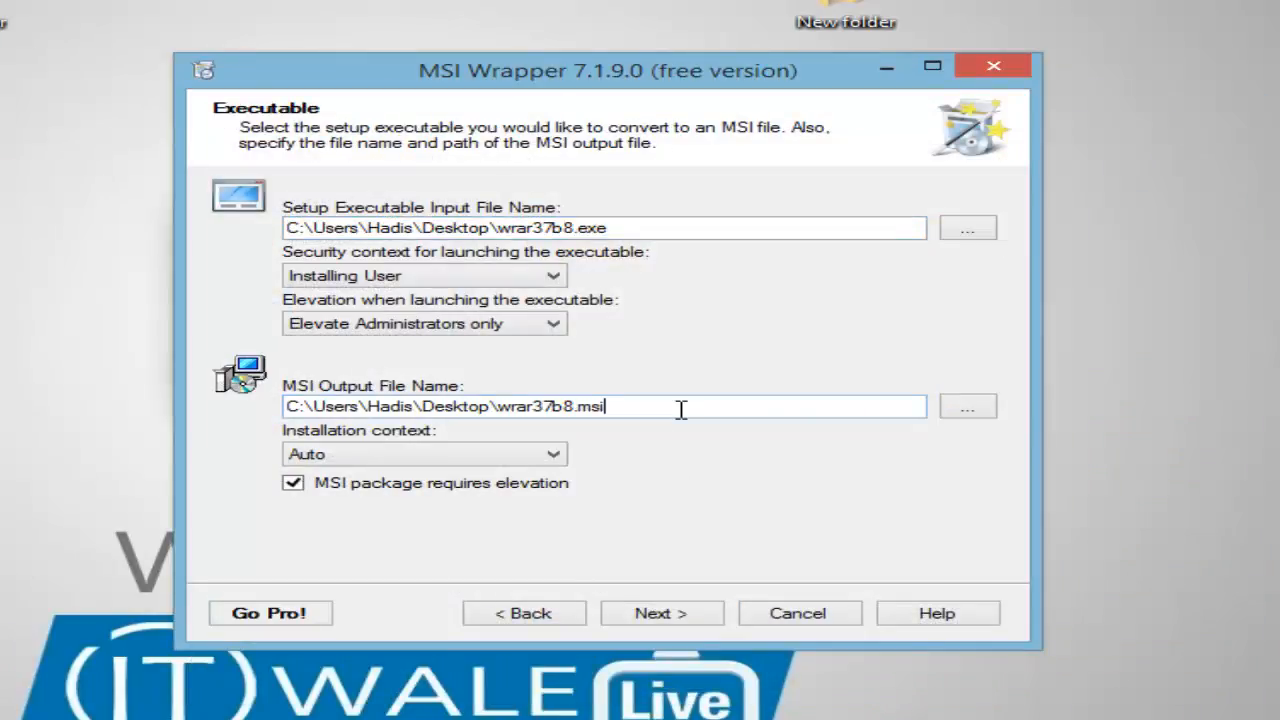
click(967, 406)
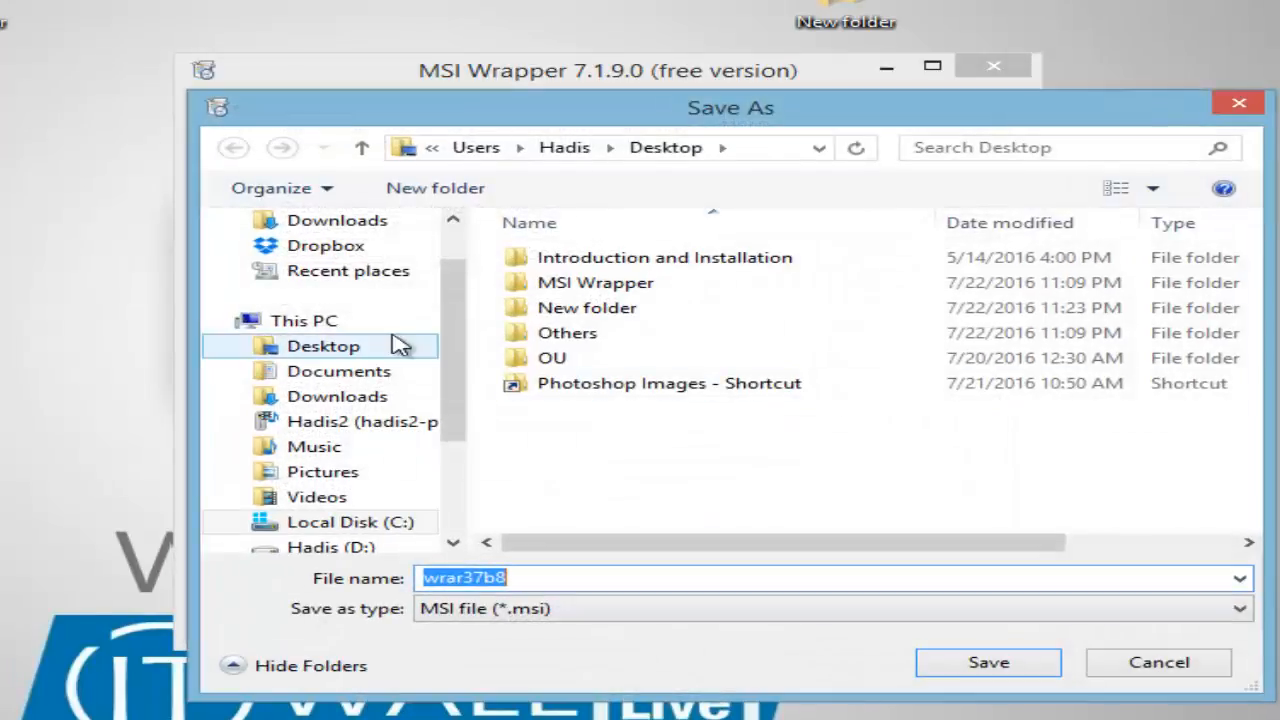
drag(455, 330, 457, 245)
click(380, 257)
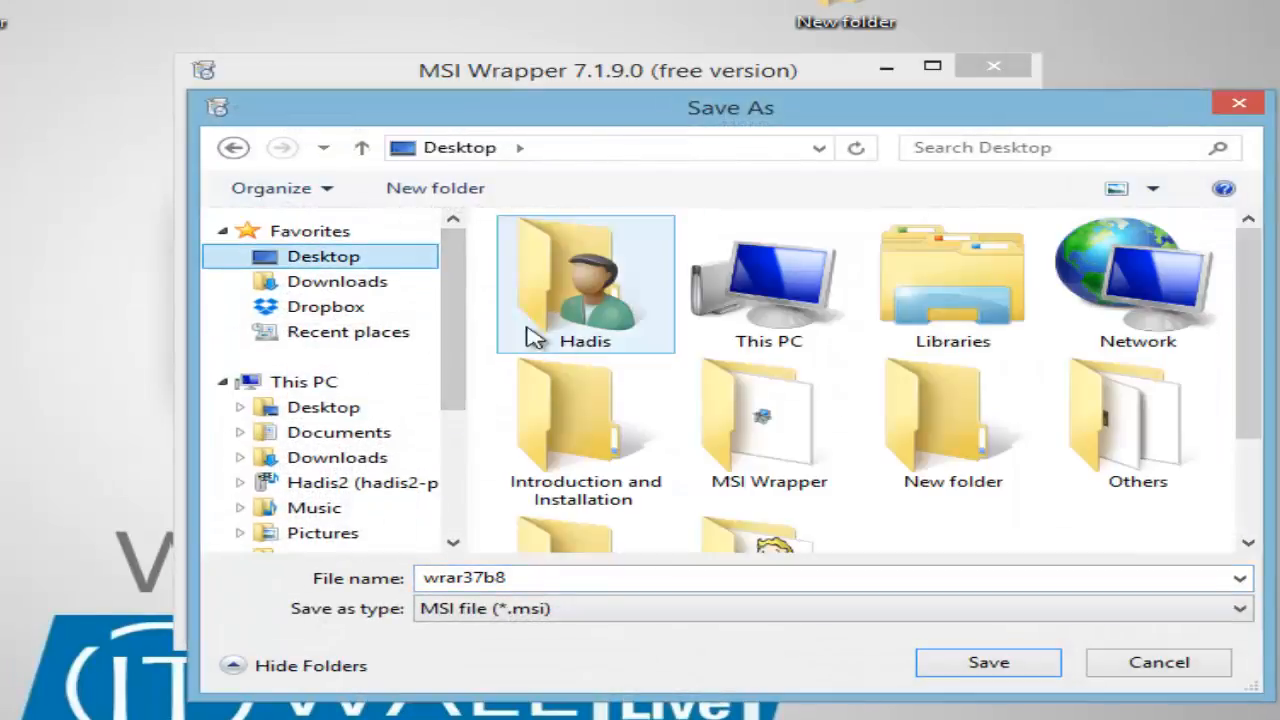
click(985, 663)
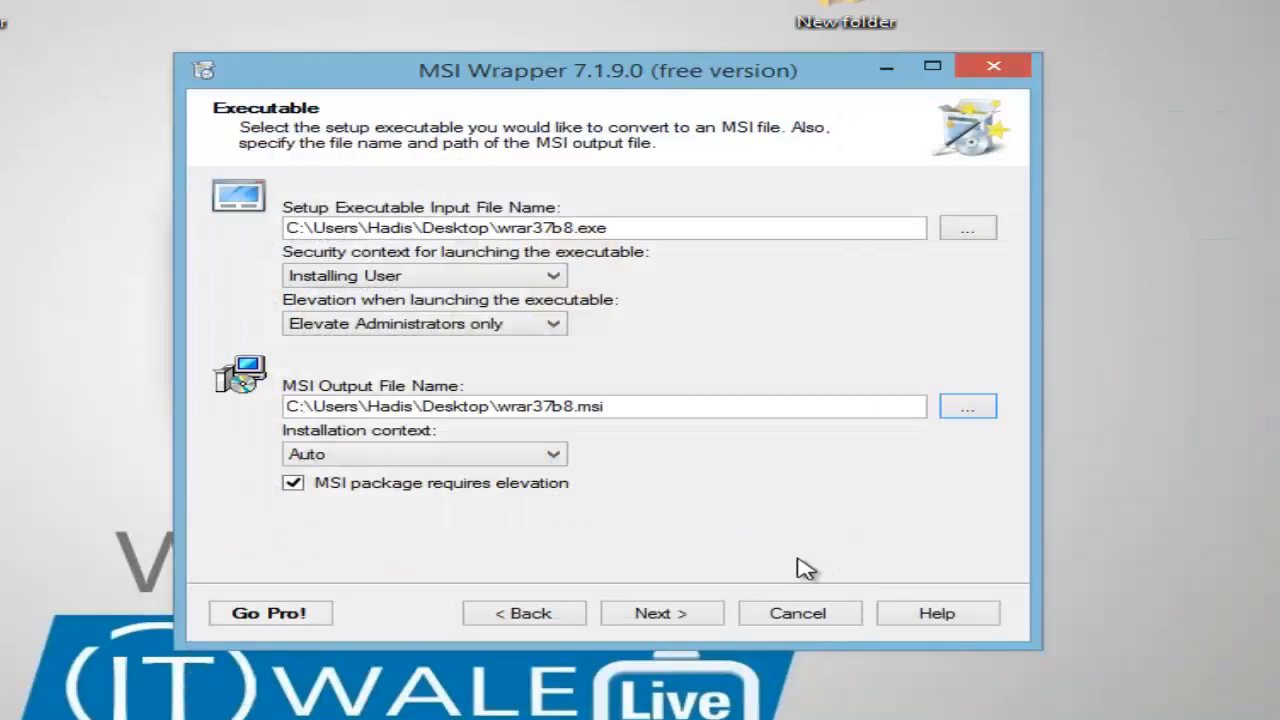
click(710, 612)
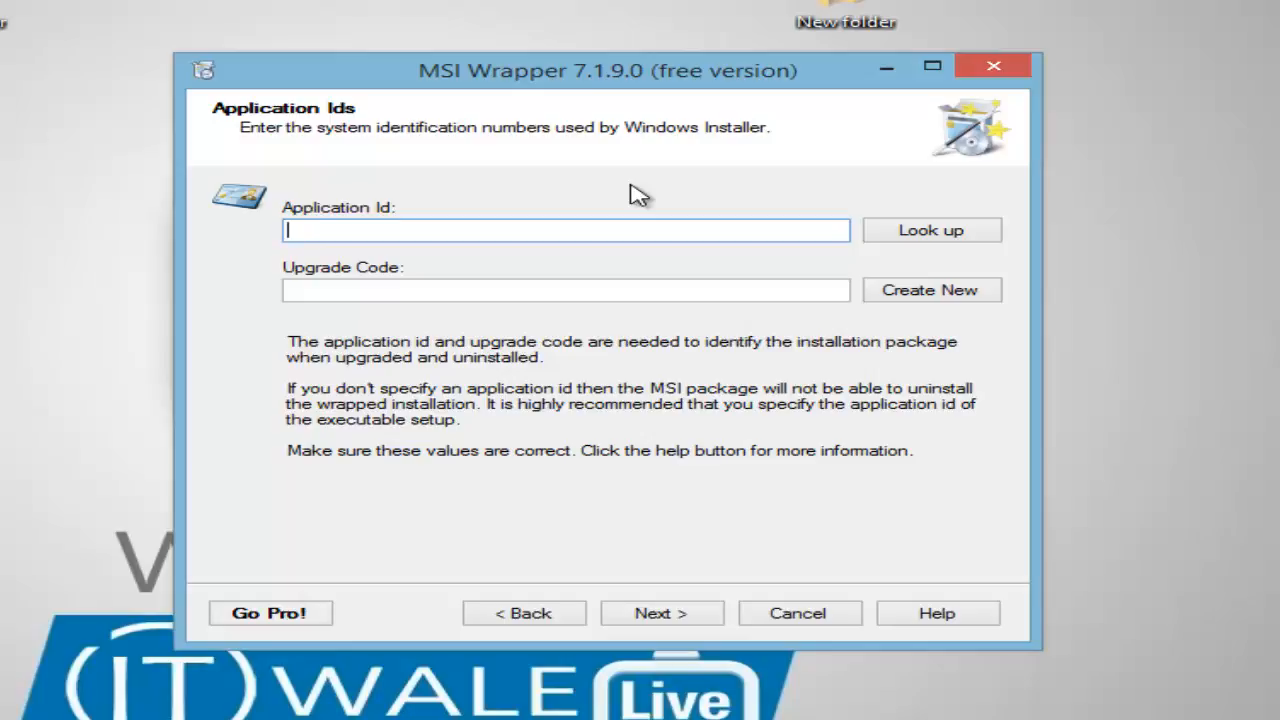
Look up WinRAR archiver among the installed applications as the application ID, and generate a new upgrade code
click(903, 240)
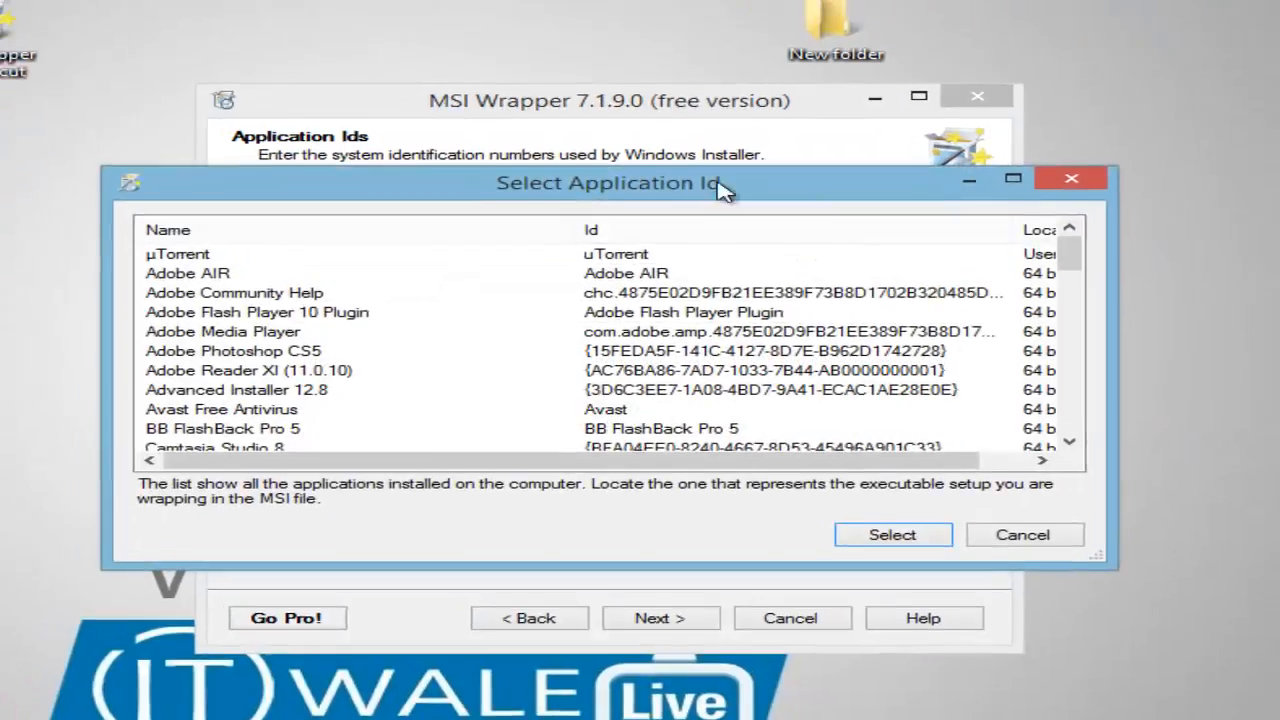
drag(726, 168, 729, 13)
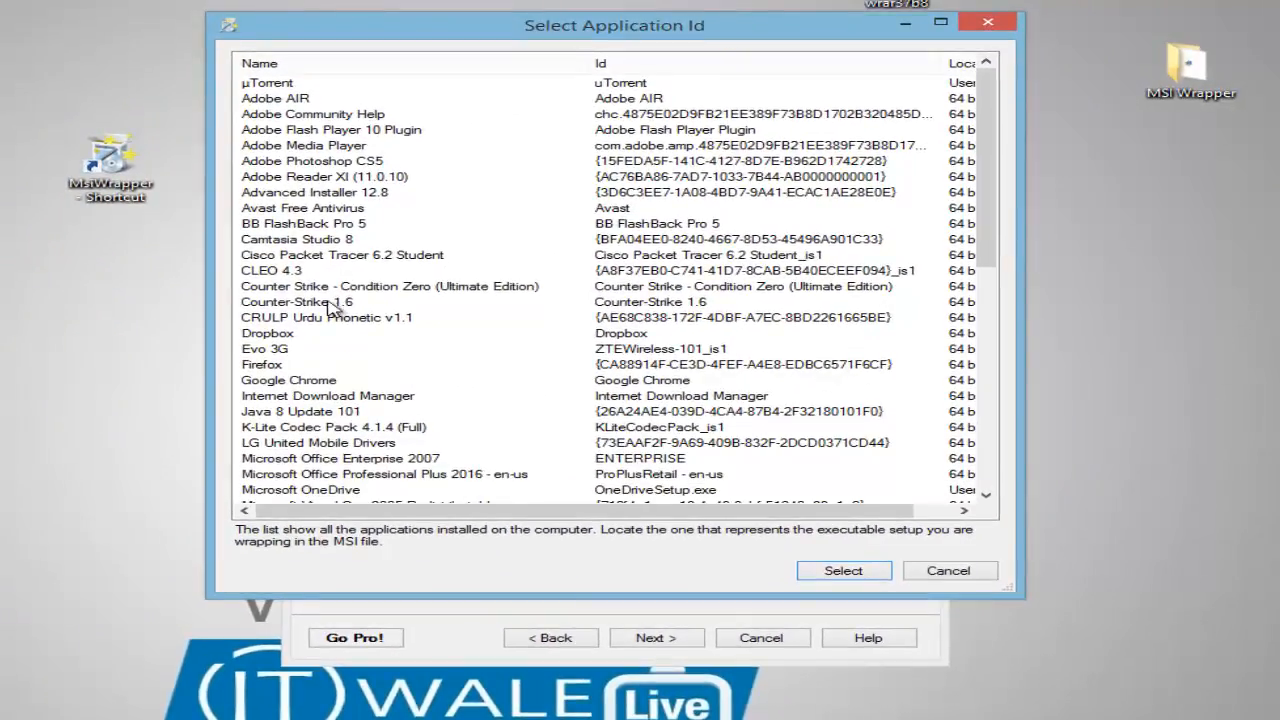
click(329, 304)
scroll(340, 343, down, 10)
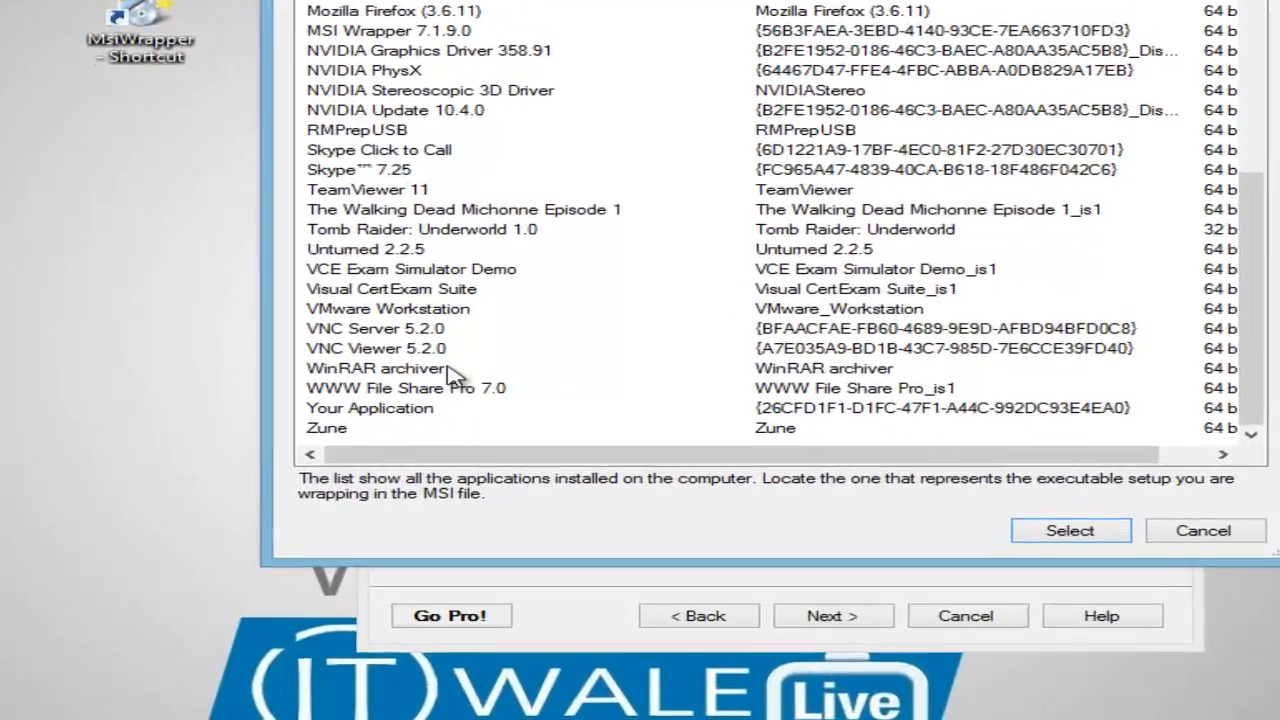
click(355, 445)
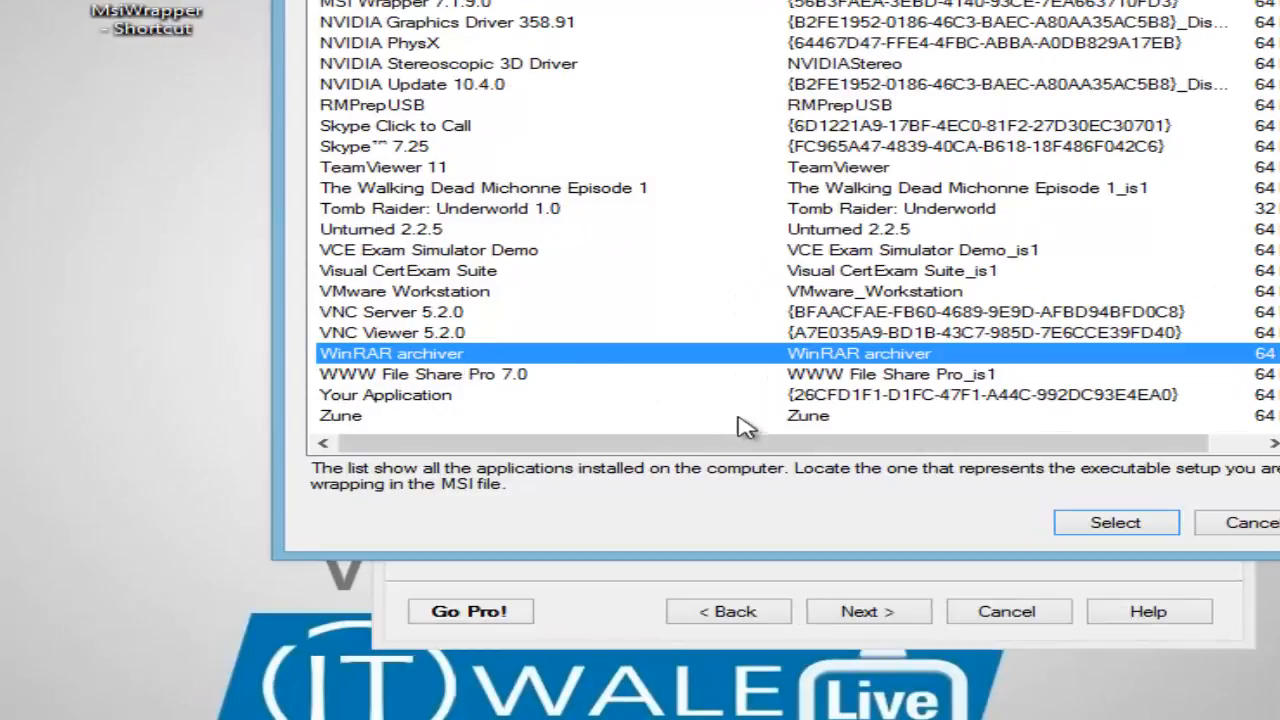
drag(928, 443, 548, 416)
click(1140, 528)
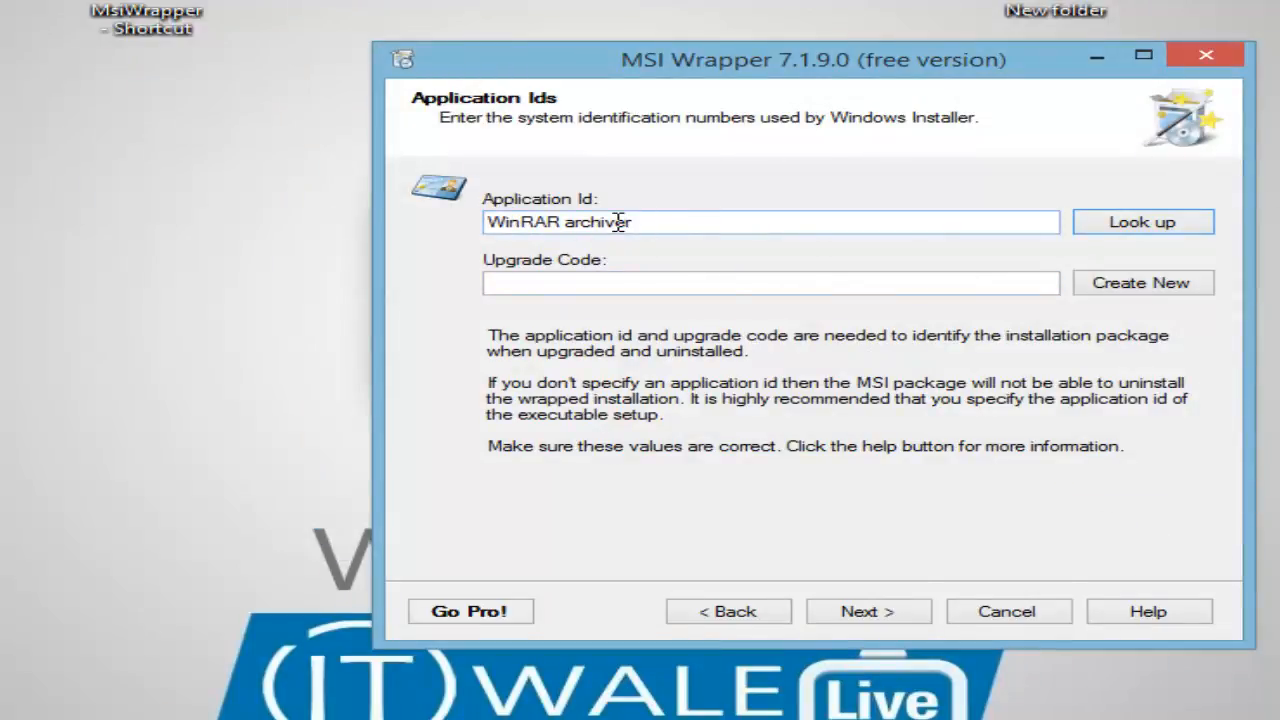
click(1213, 292)
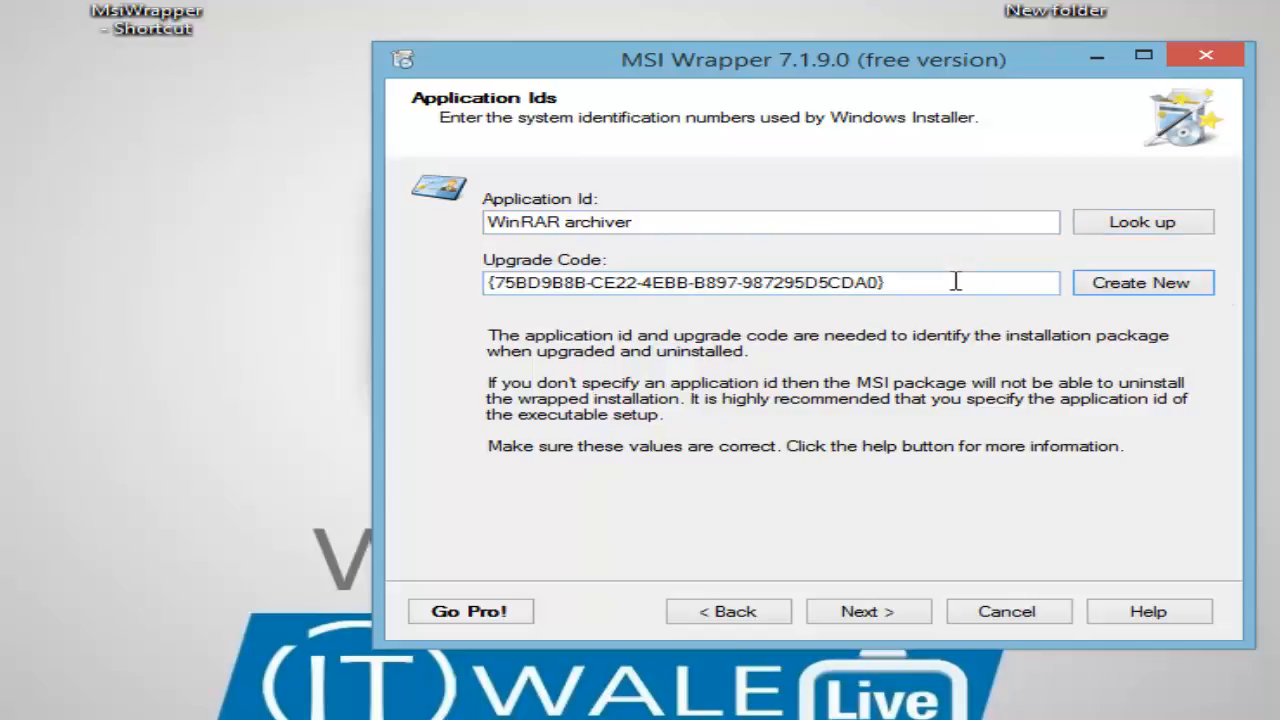
Keep the generated upgrade code, continue to the Properties page, and take the product name from the registry
drag(956, 282, 428, 283)
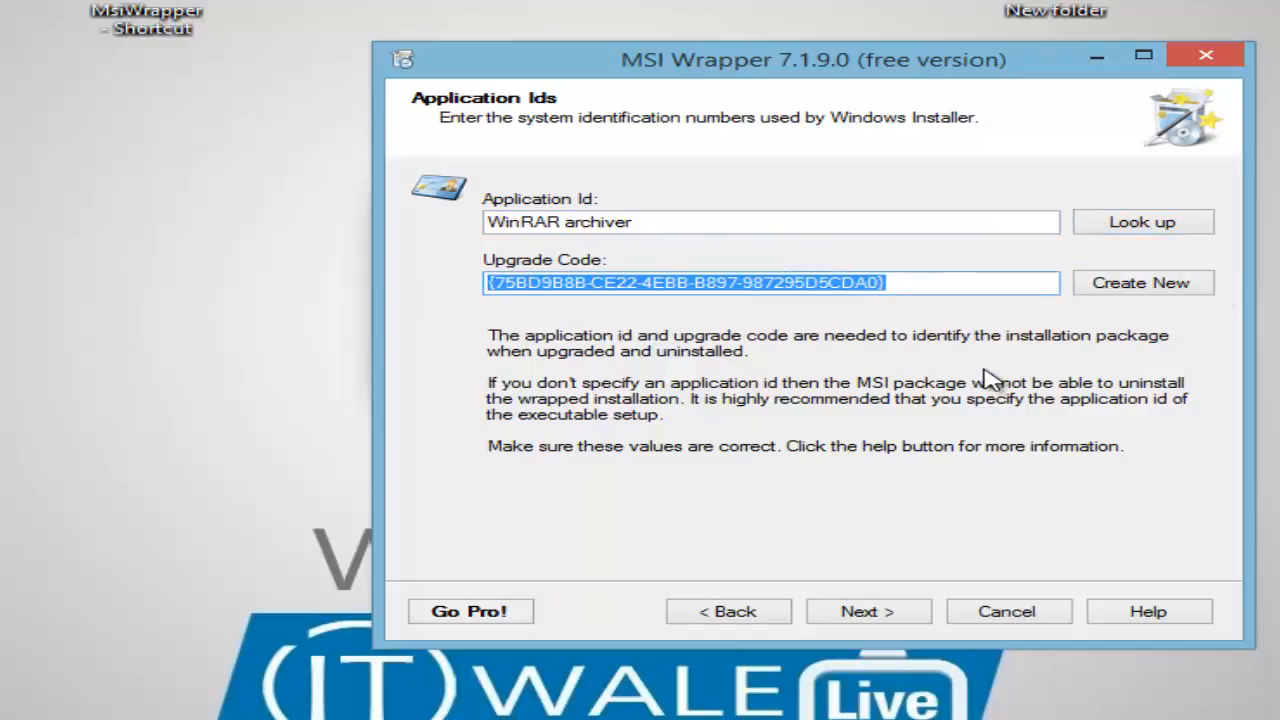
click(957, 282)
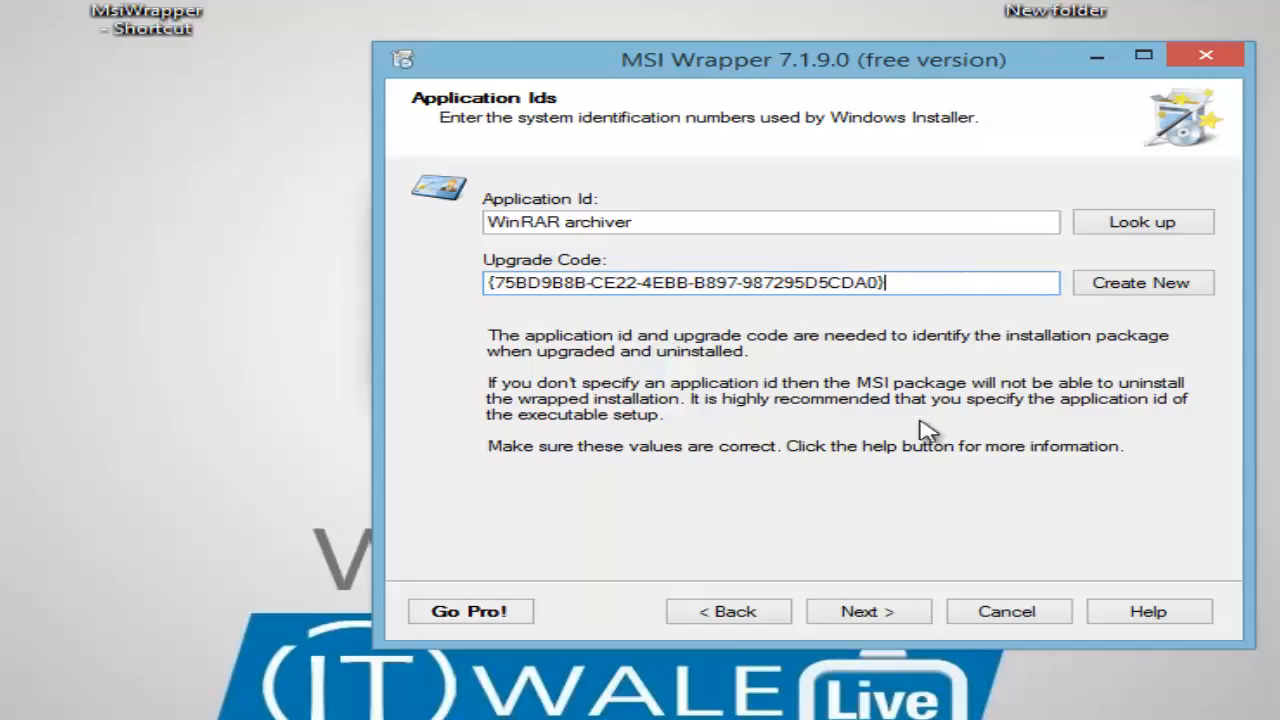
click(890, 616)
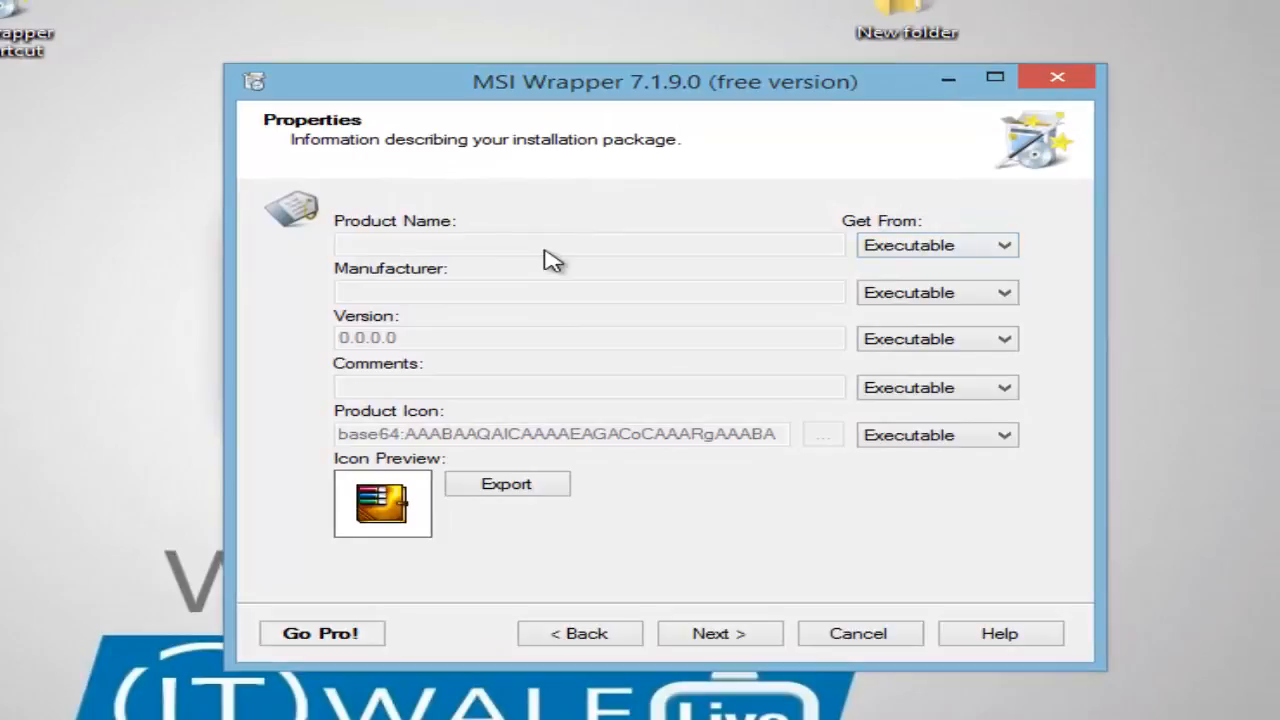
click(930, 255)
click(940, 284)
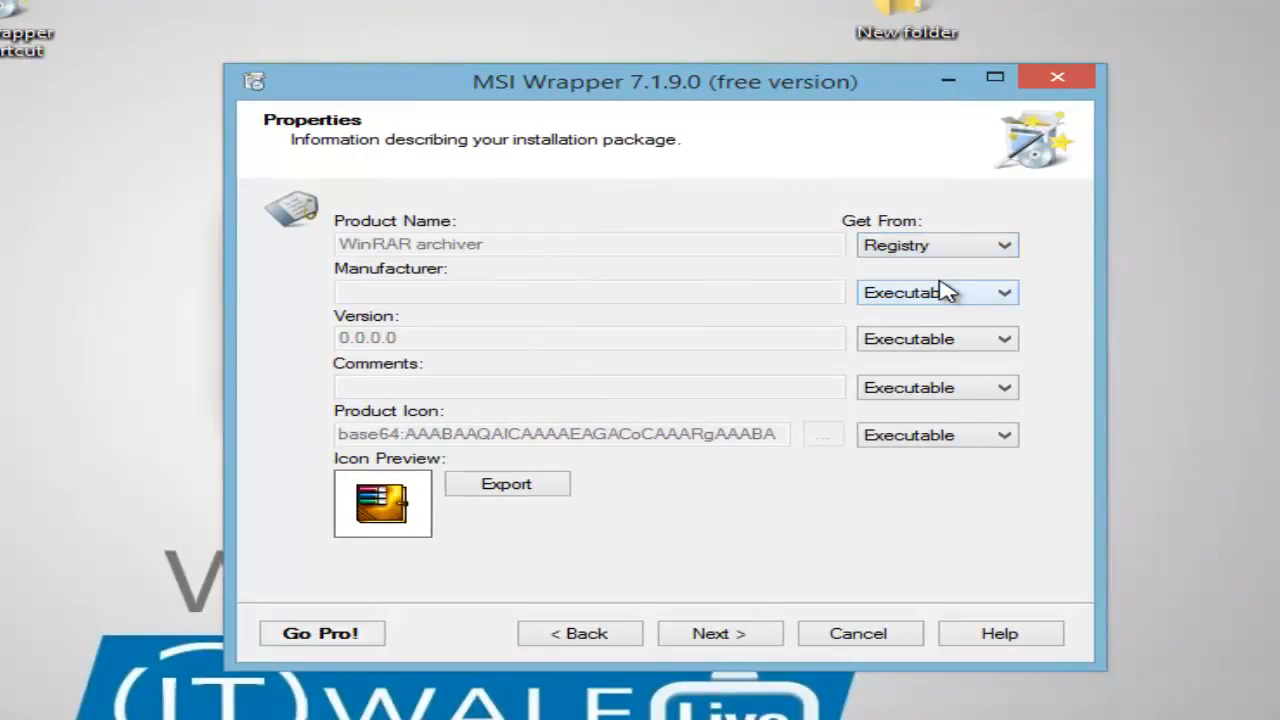
Switch the manufacturer source to Manual and enter WinRaR as the manufacturer
click(945, 292)
click(948, 331)
click(955, 298)
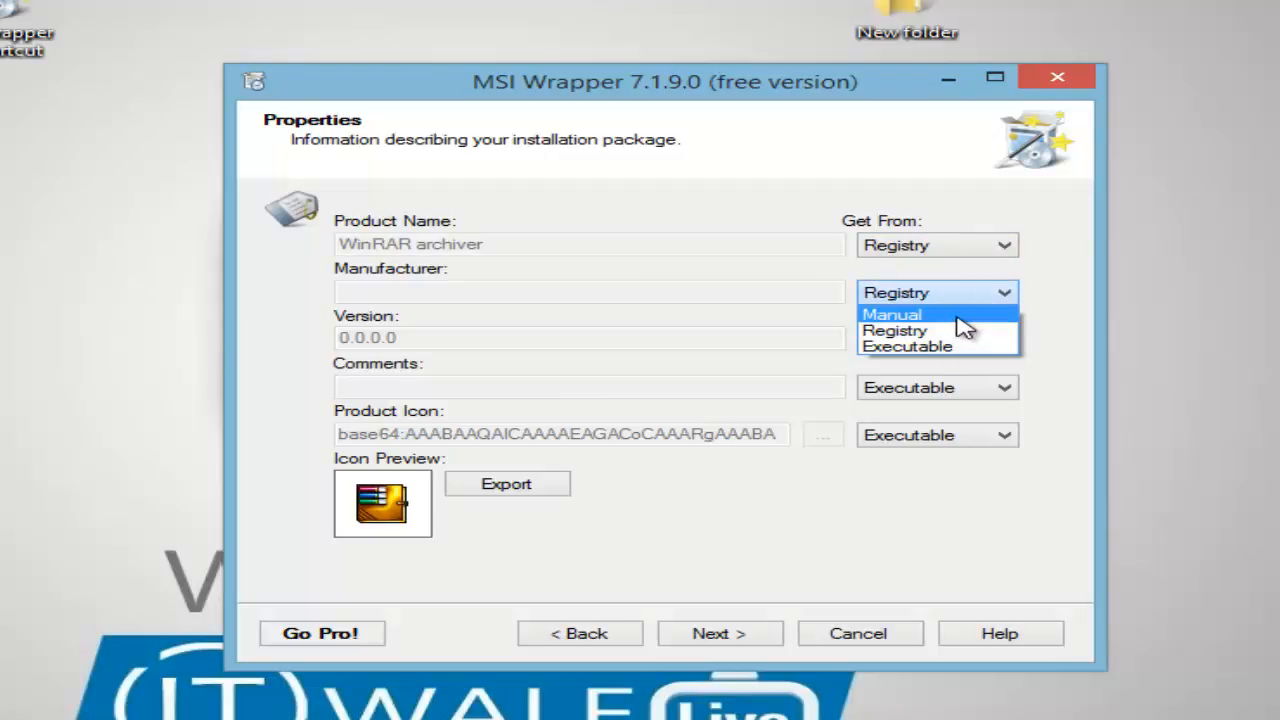
click(958, 318)
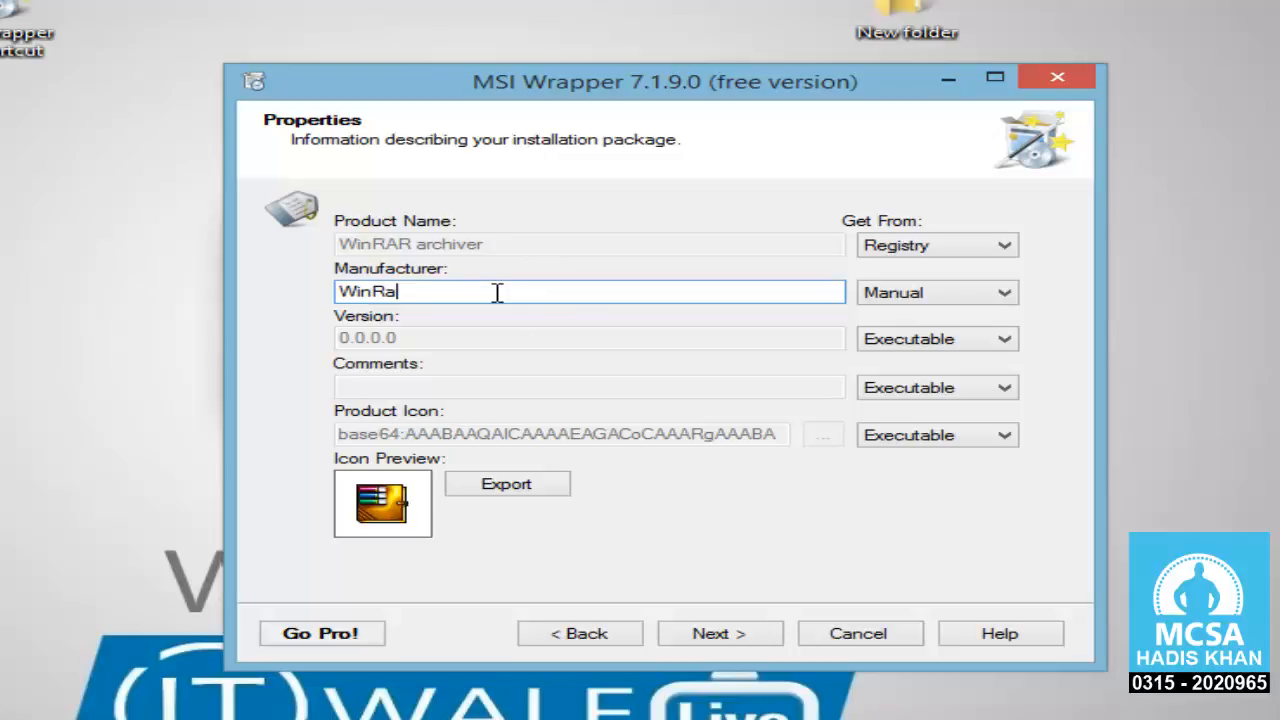
Take the version from the executable and continue past More Properties to the Parameters page, leaving the link and contact fields blank
click(900, 342)
click(906, 386)
click(920, 338)
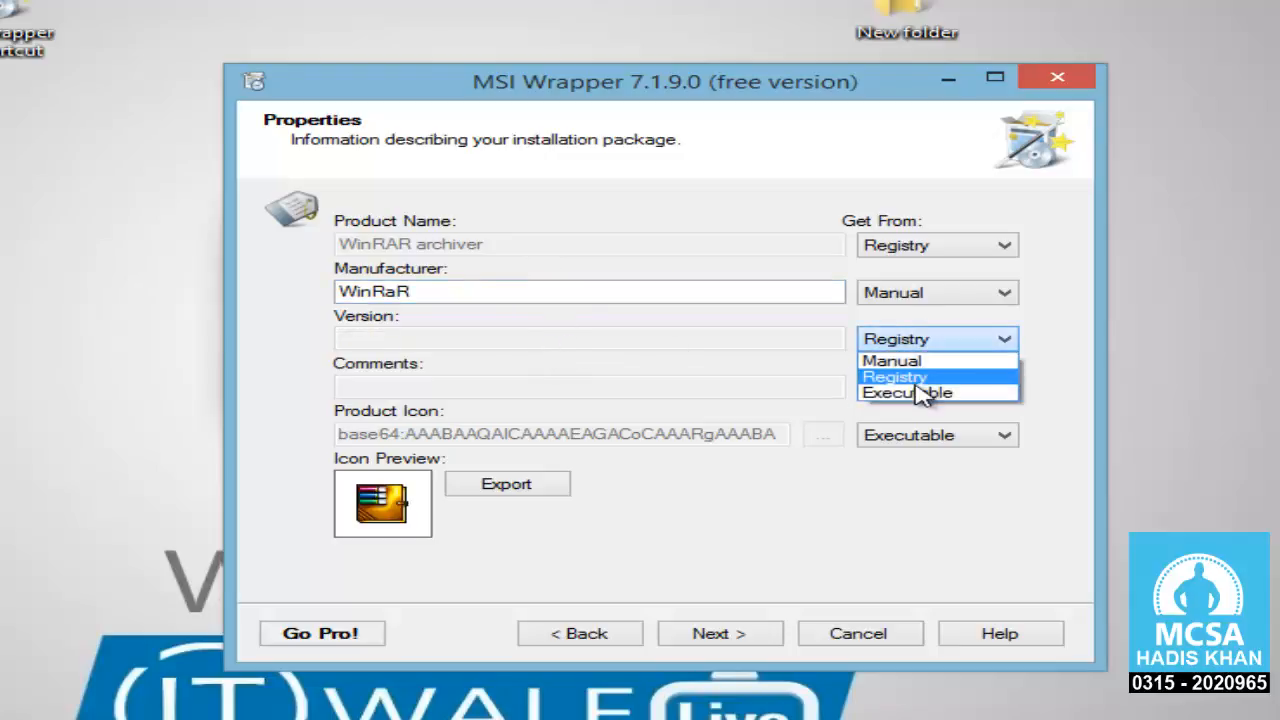
click(920, 393)
click(755, 636)
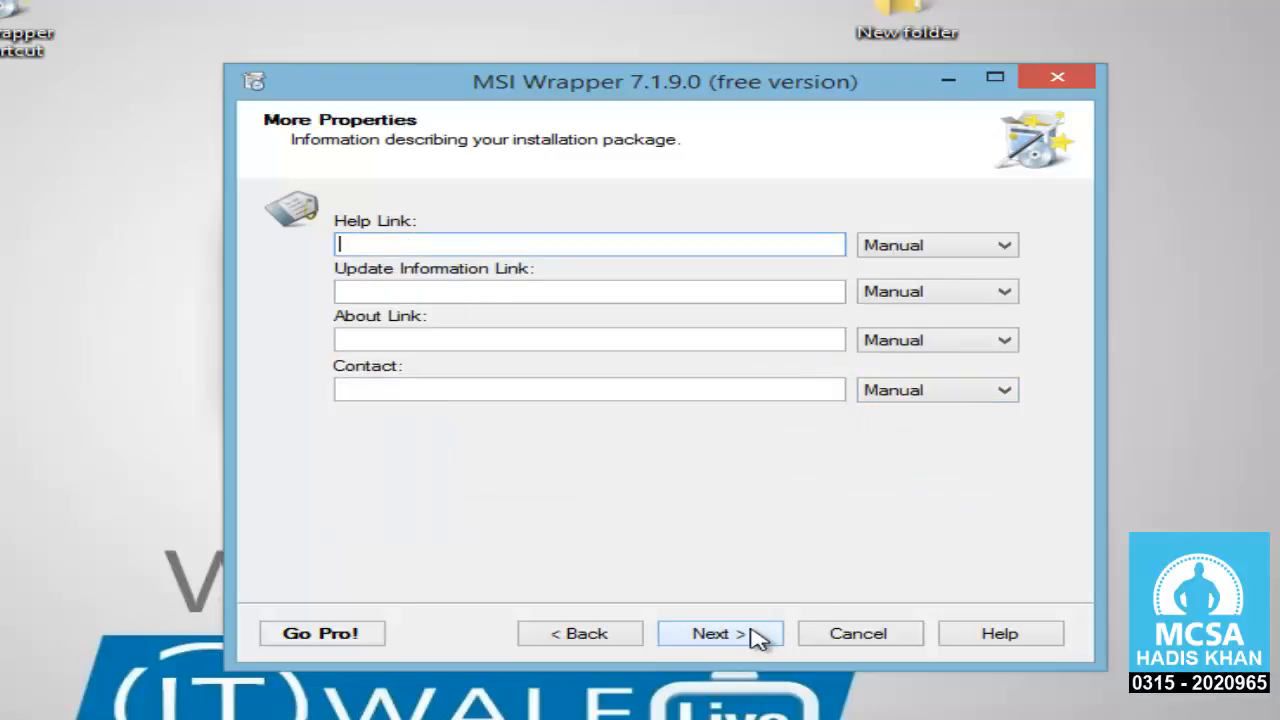
click(757, 638)
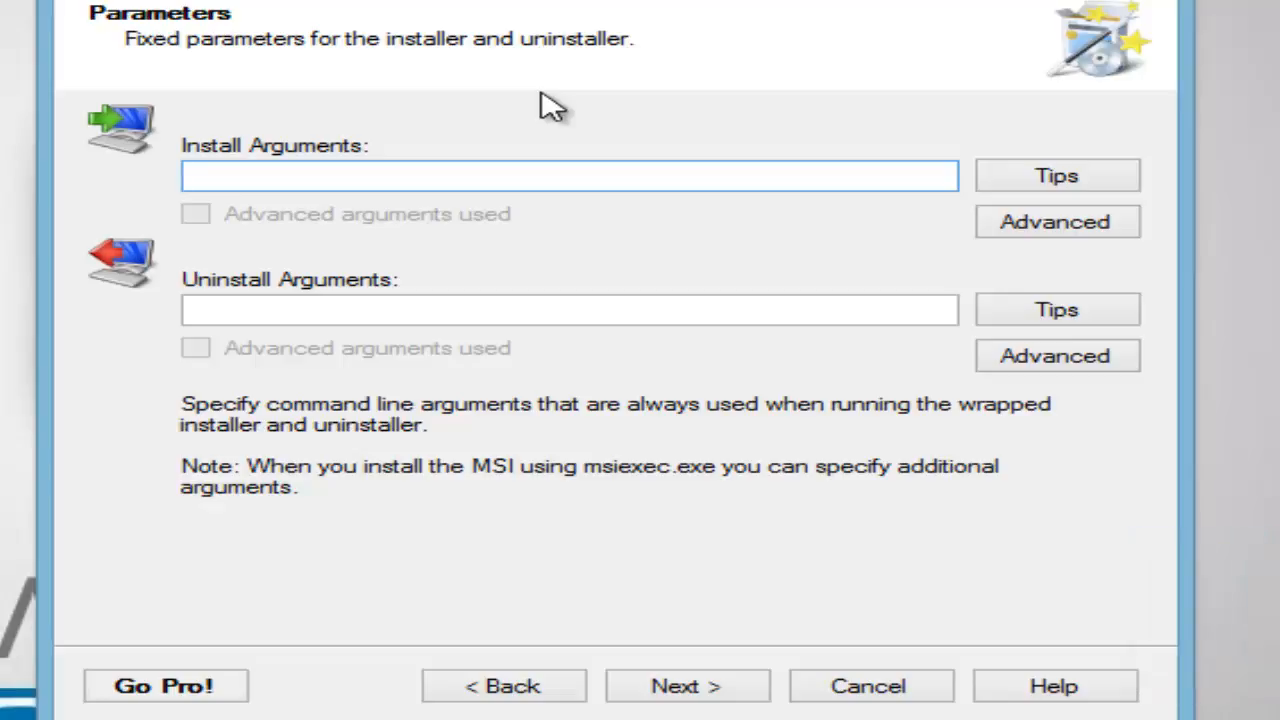
Set both the install and uninstall arguments to /S and build the MSI package
text(/S)
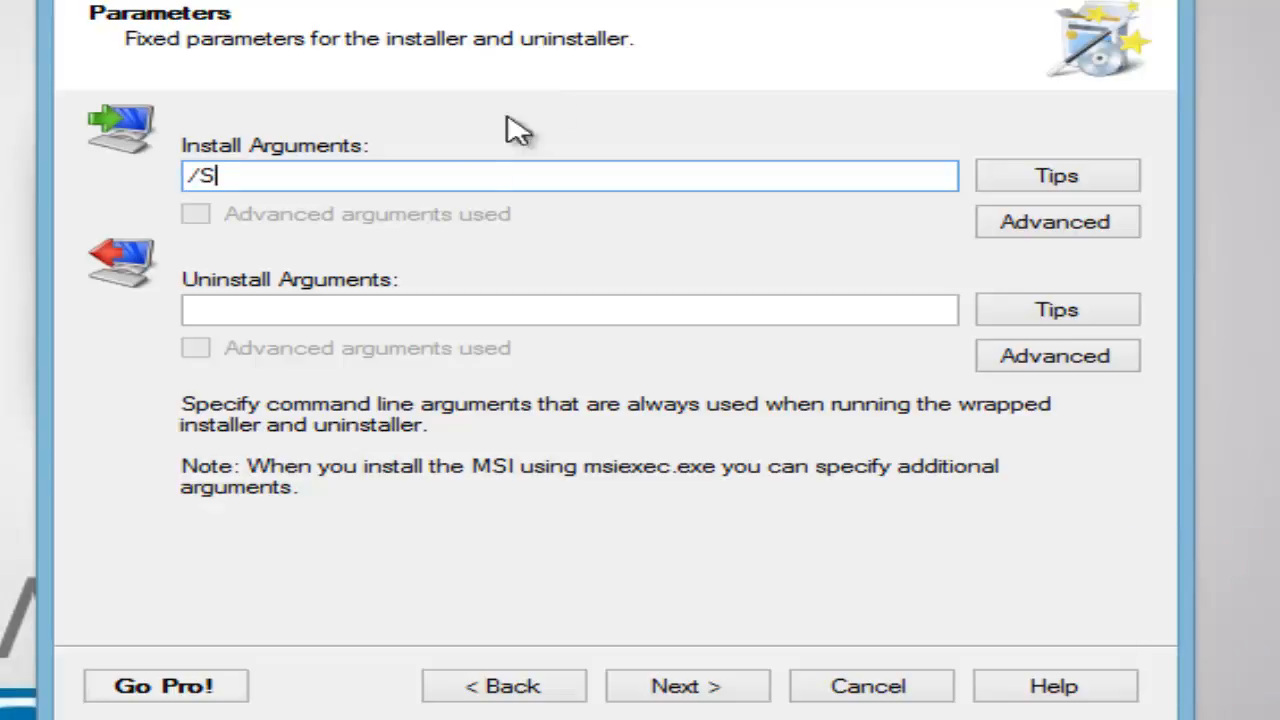
click(418, 309)
text(/S)
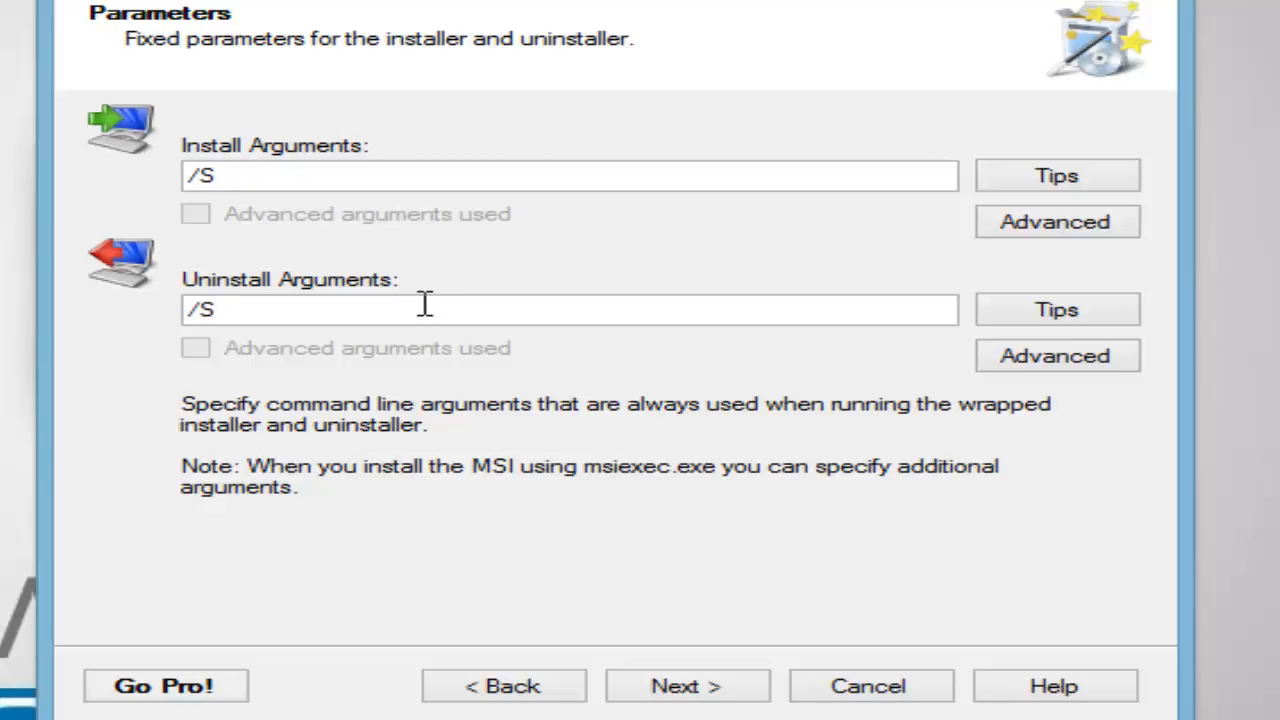
click(332, 175)
click(305, 308)
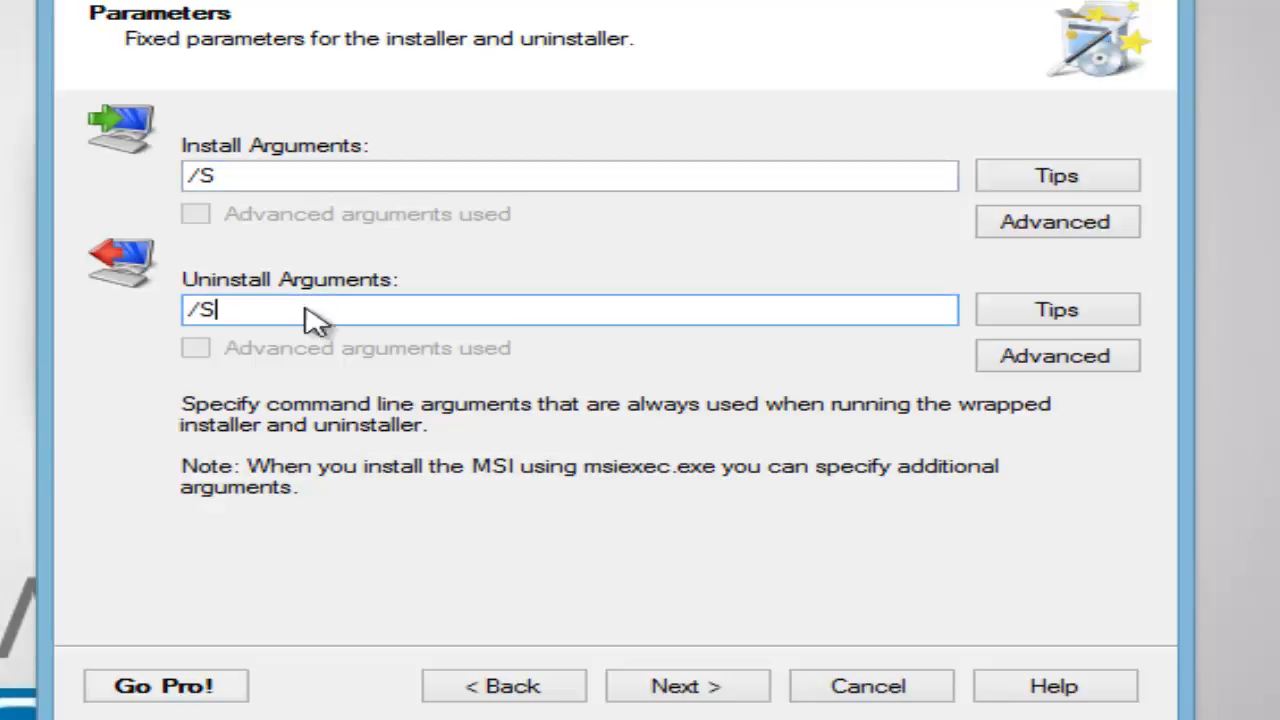
click(668, 686)
click(670, 686)
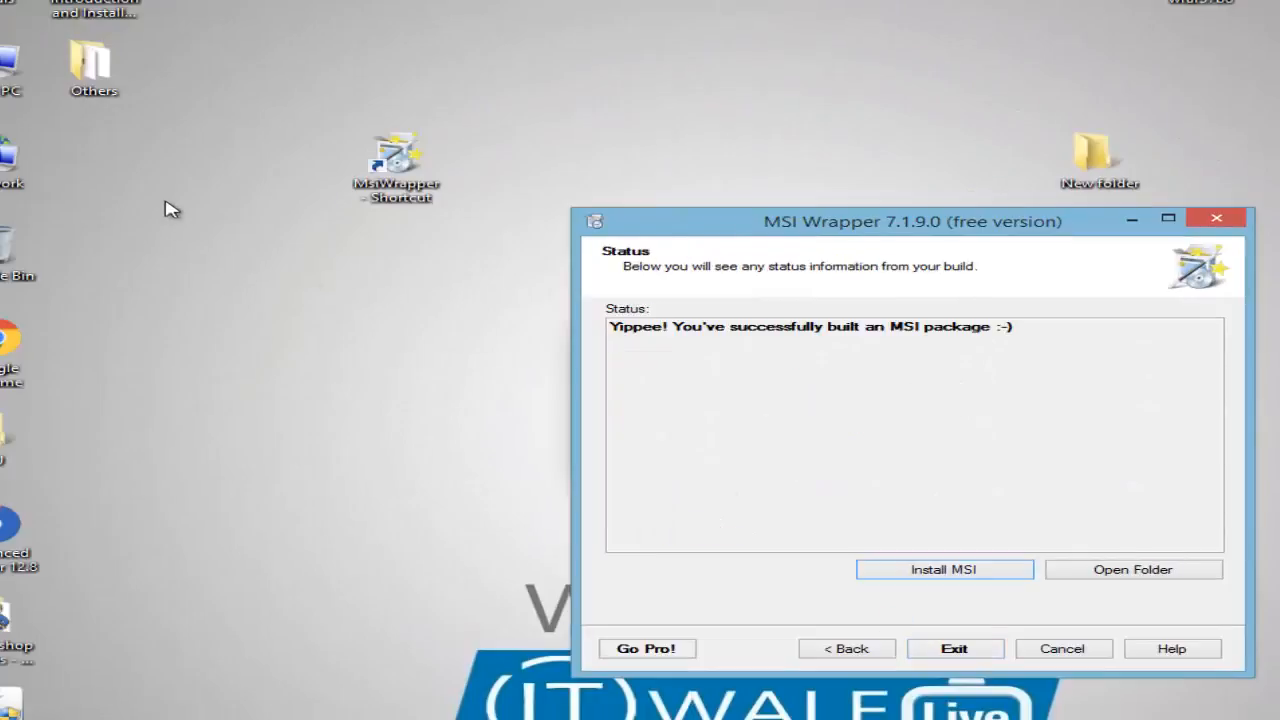
Locate the built wrar37b8 package on the desktop and exit the MSI Wrapper wizard
click(117, 163)
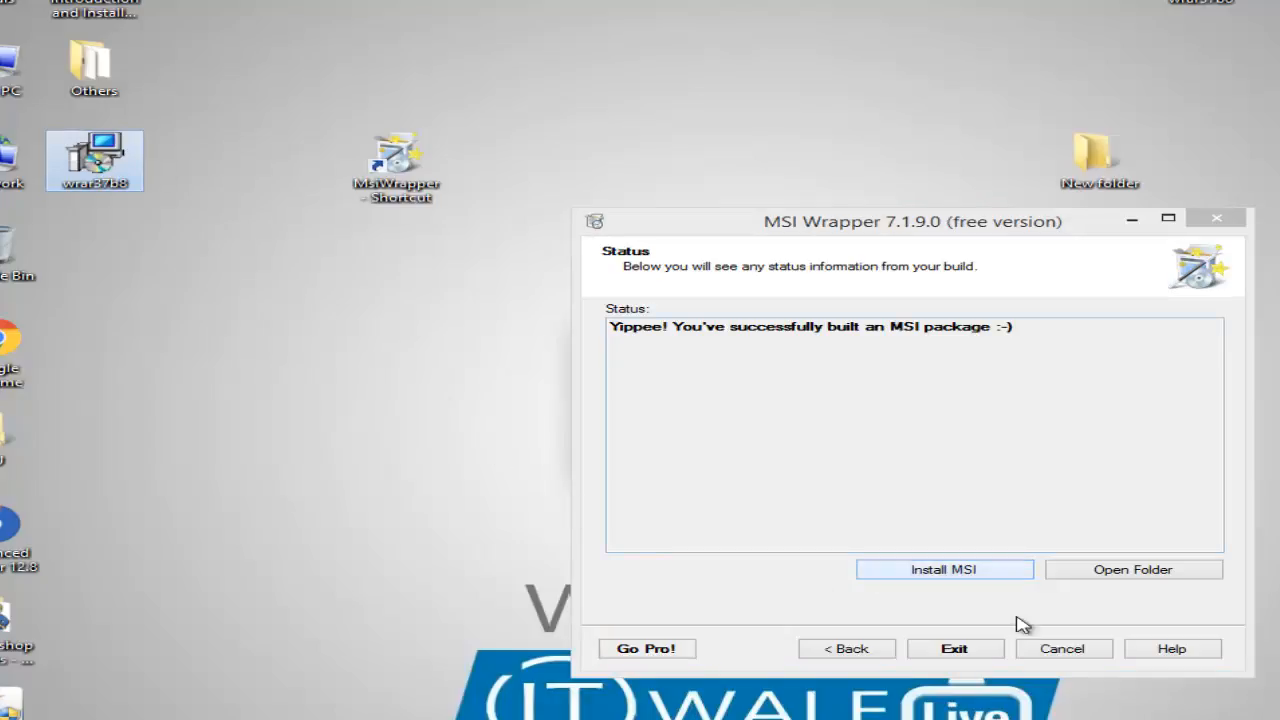
click(1098, 649)
click(985, 480)
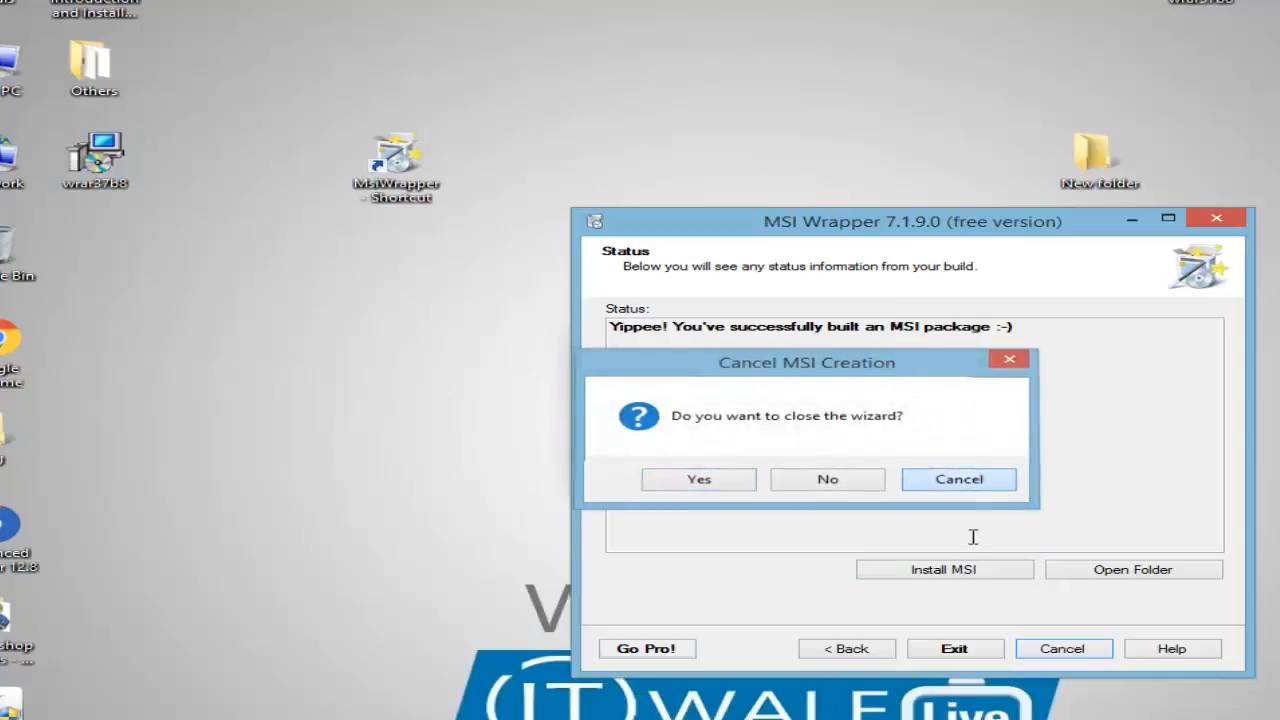
click(955, 649)
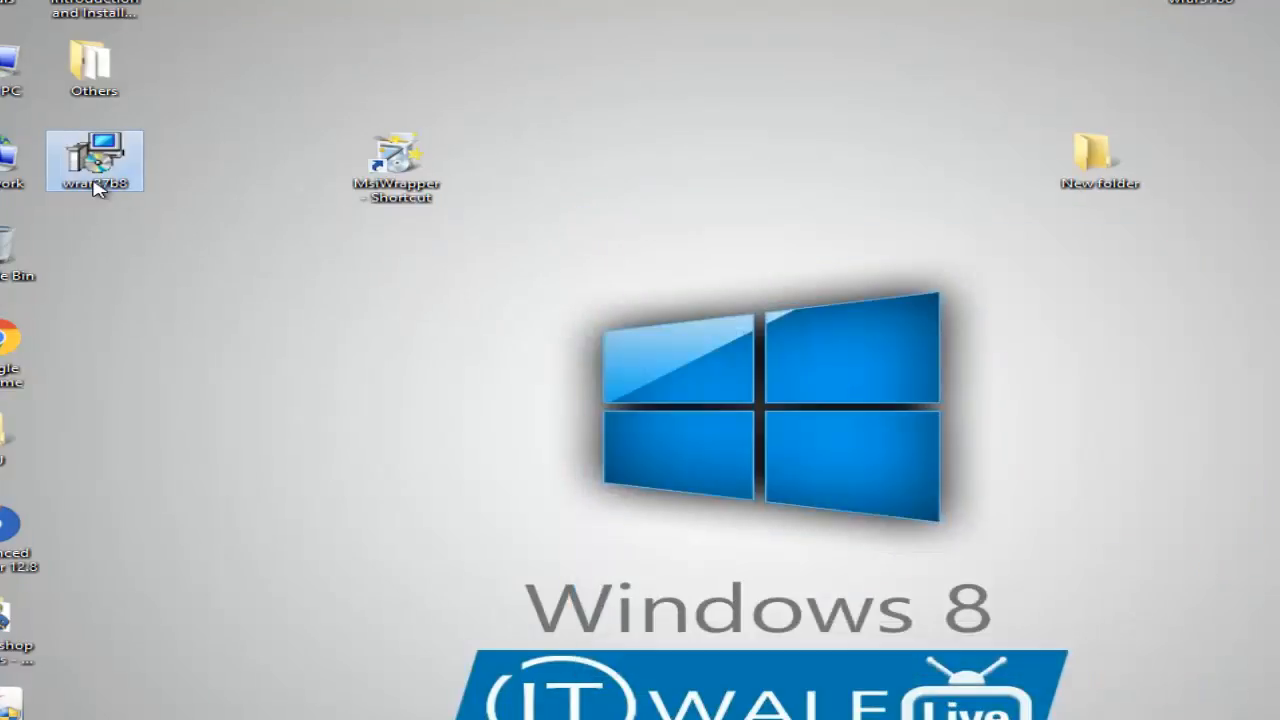
Examine the file type in the properties of the desktop's wrar37b8.msi and close them
right_click(104, 152)
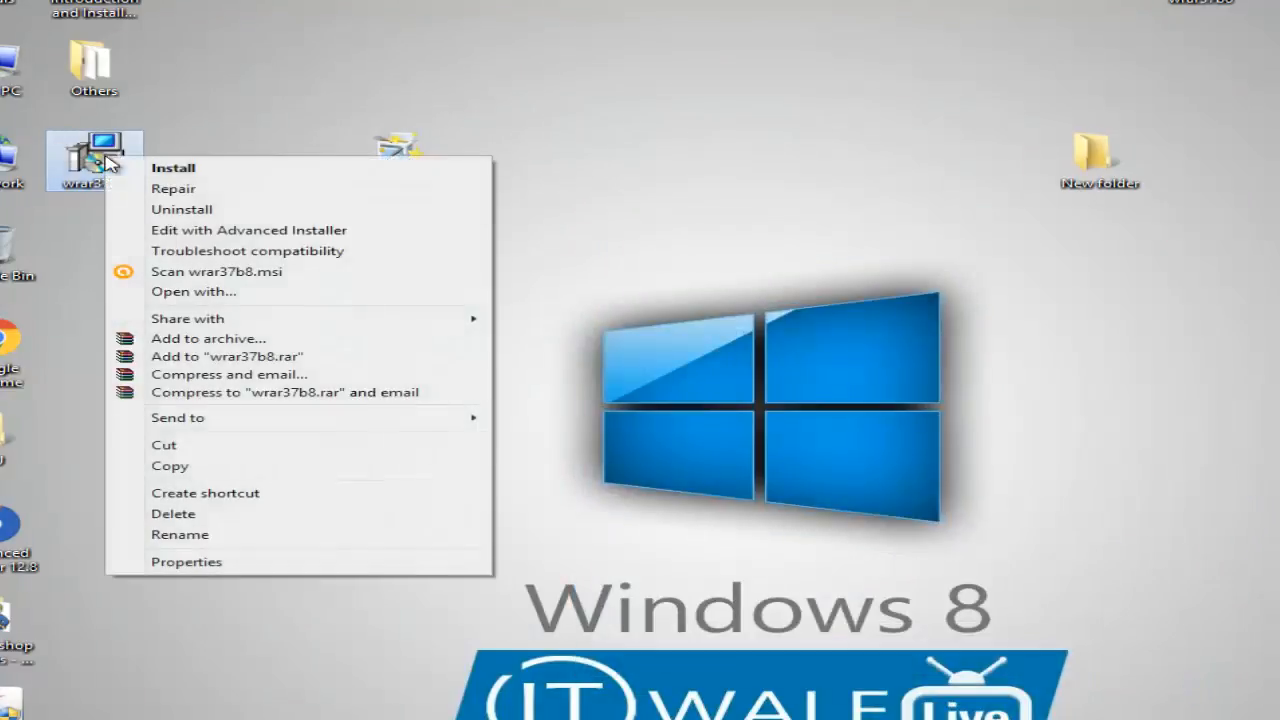
click(368, 563)
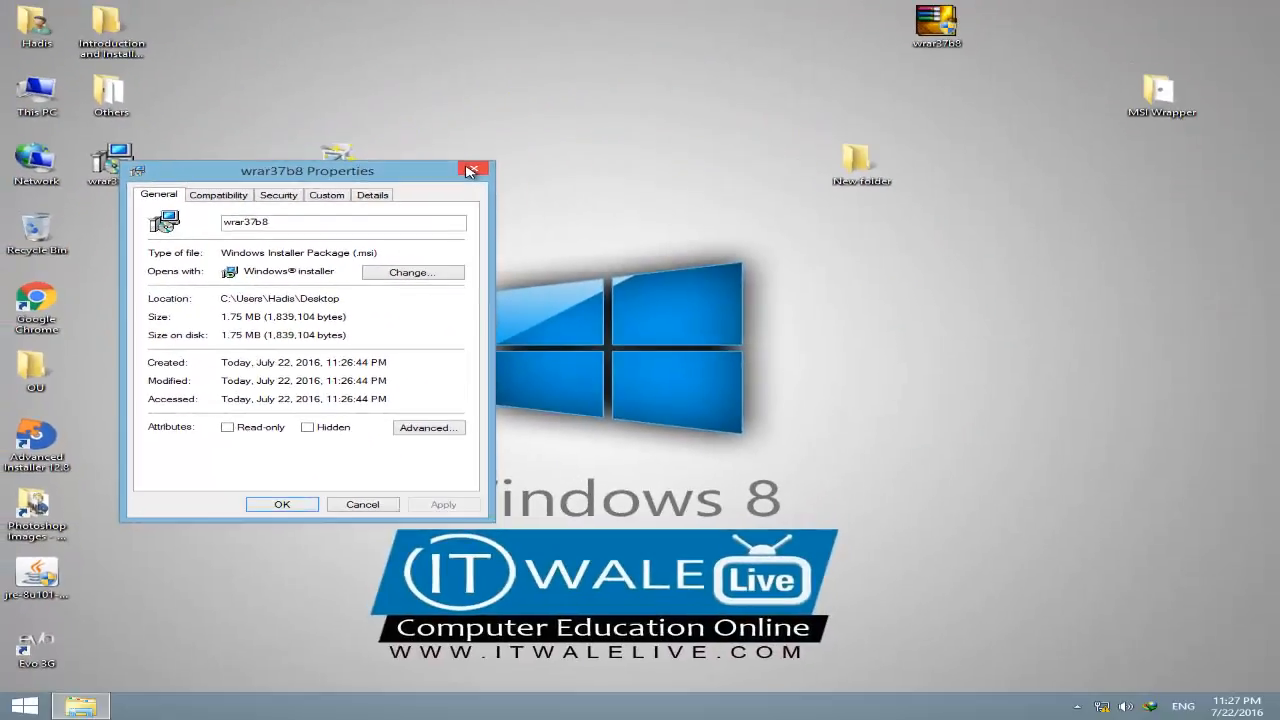
click(1152, 10)
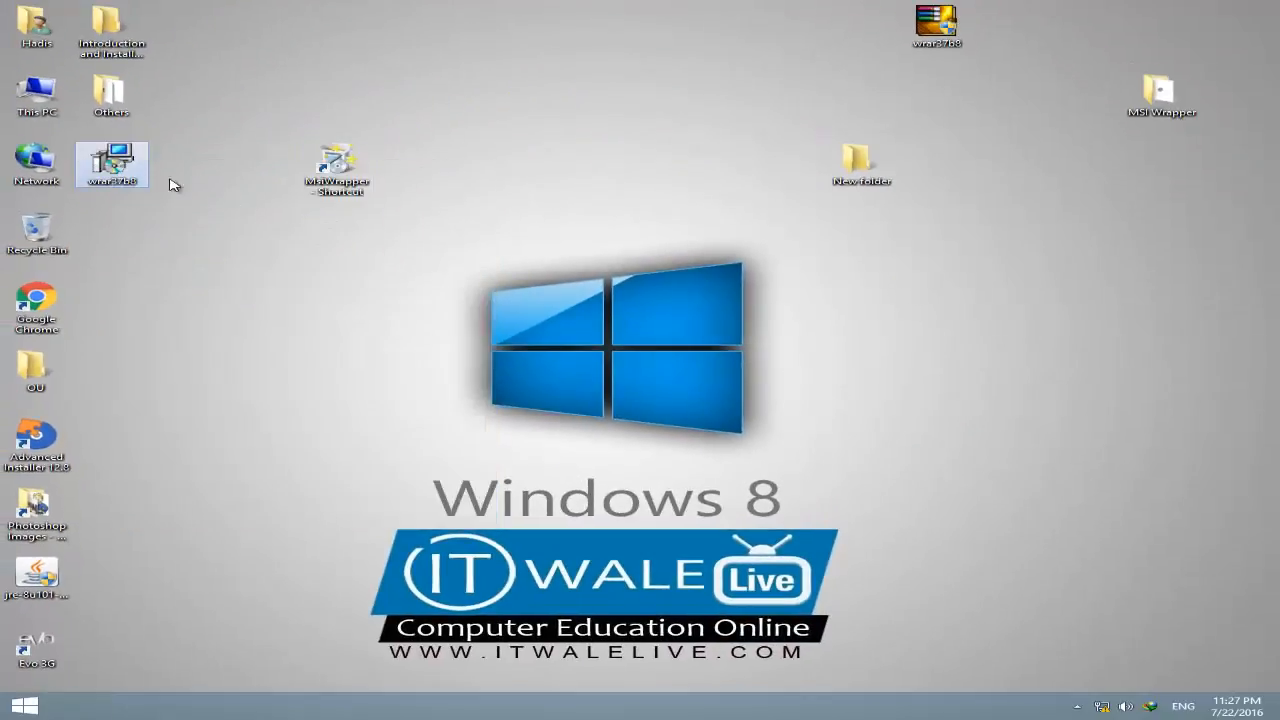
Check which context commands are offered for wrar37b8.msi and for New folder on the desktop
right_click(110, 168)
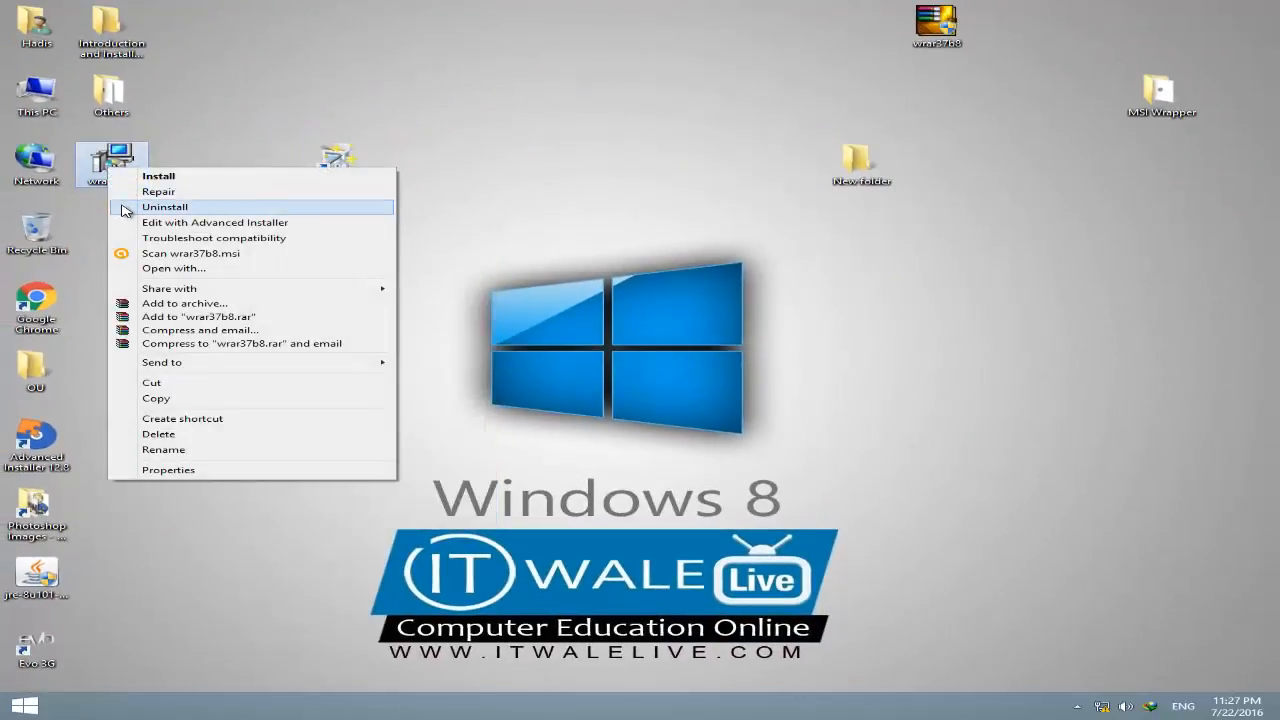
click(777, 230)
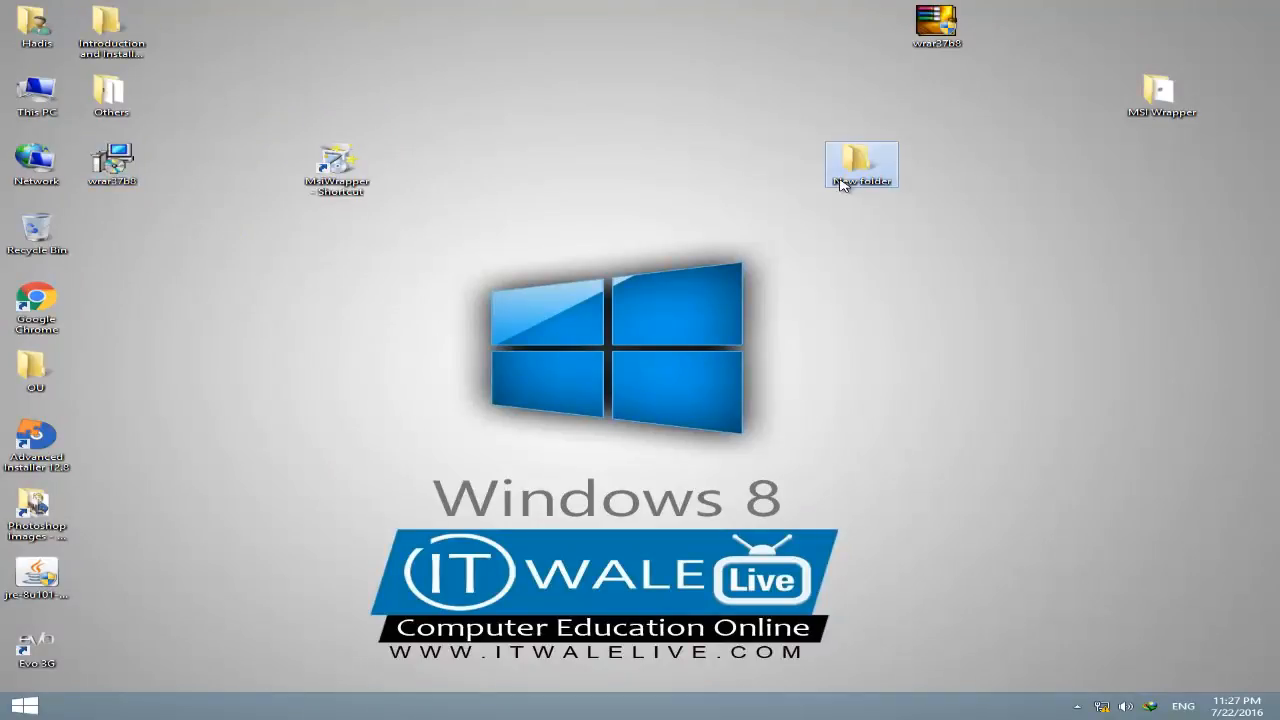
right_click(842, 181)
click(642, 282)
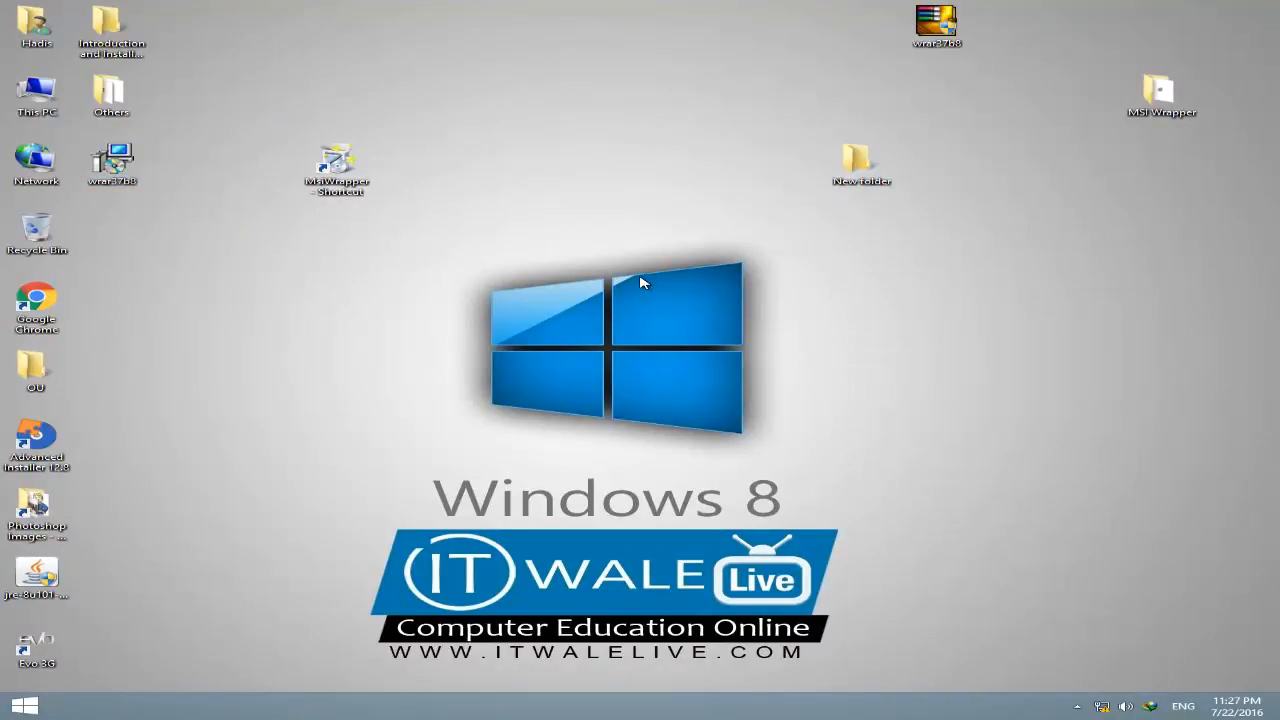
Try to uninstall WinRAR through the wrar37b8.msi package on the desktop
right_click(122, 163)
click(170, 197)
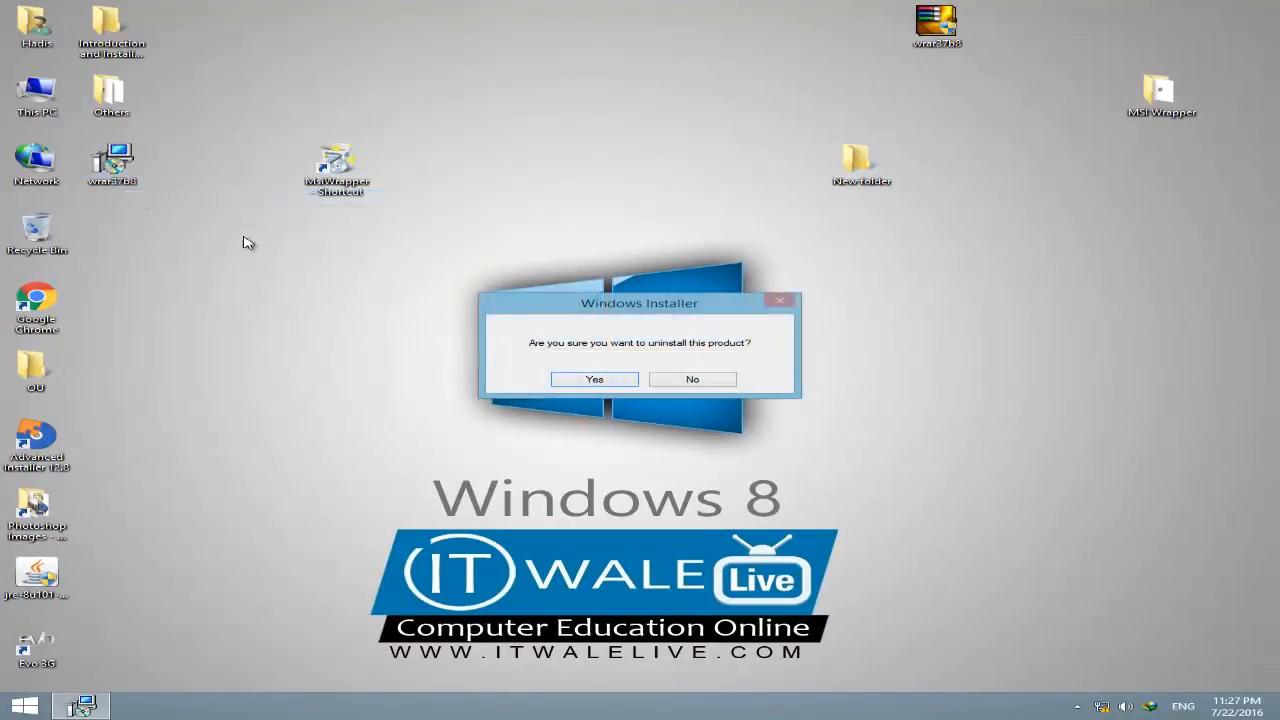
click(594, 379)
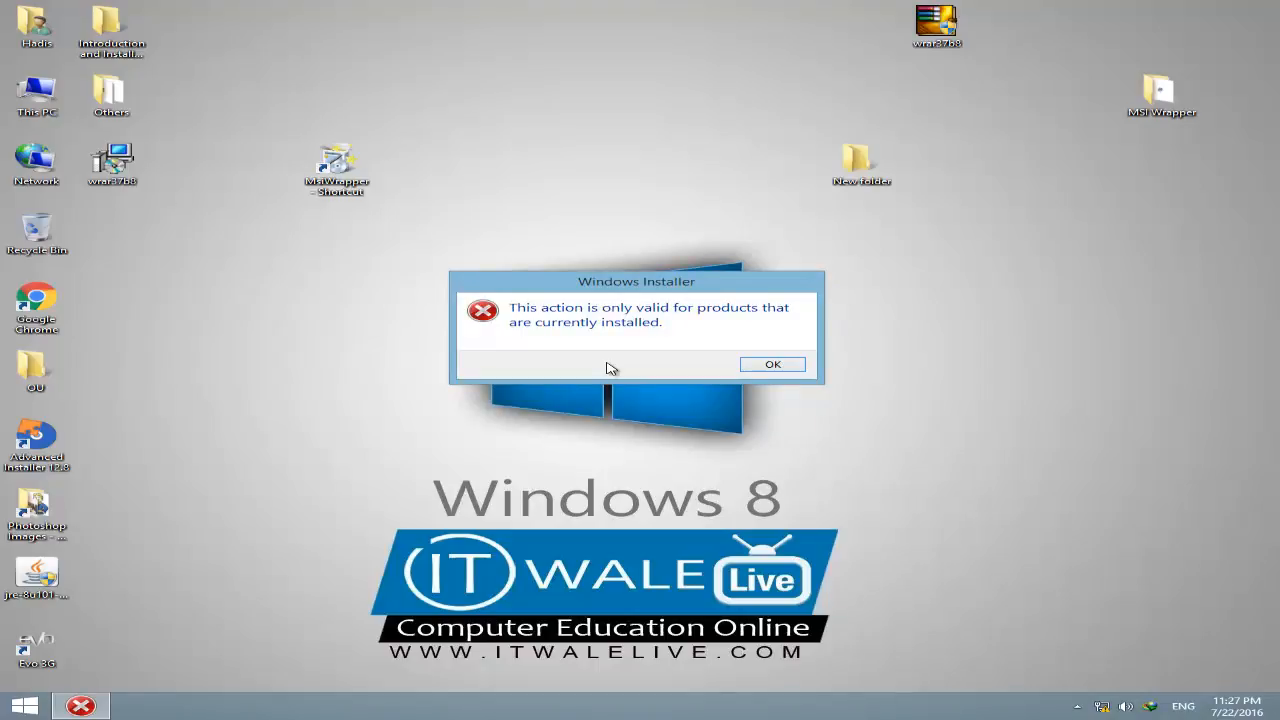
click(770, 366)
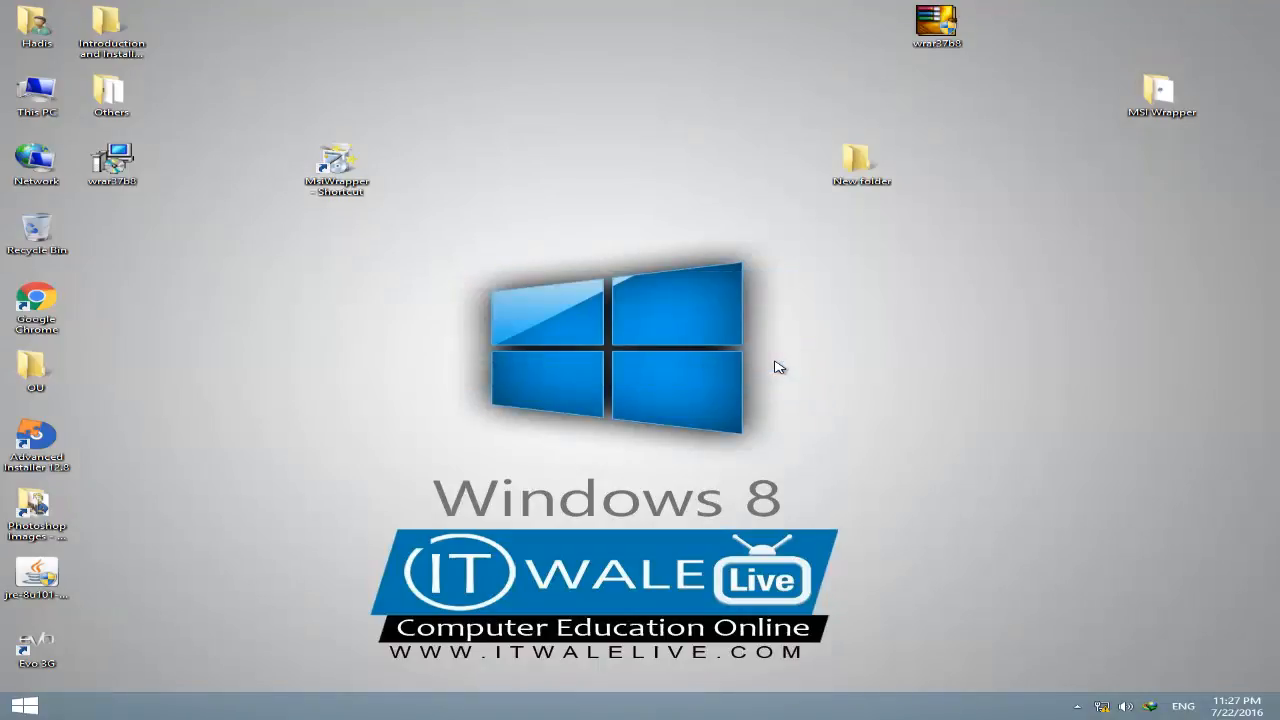
Open Programs and Features with appwiz.cpl, uninstall WinRAR archiver, and close the window
key(super+r)
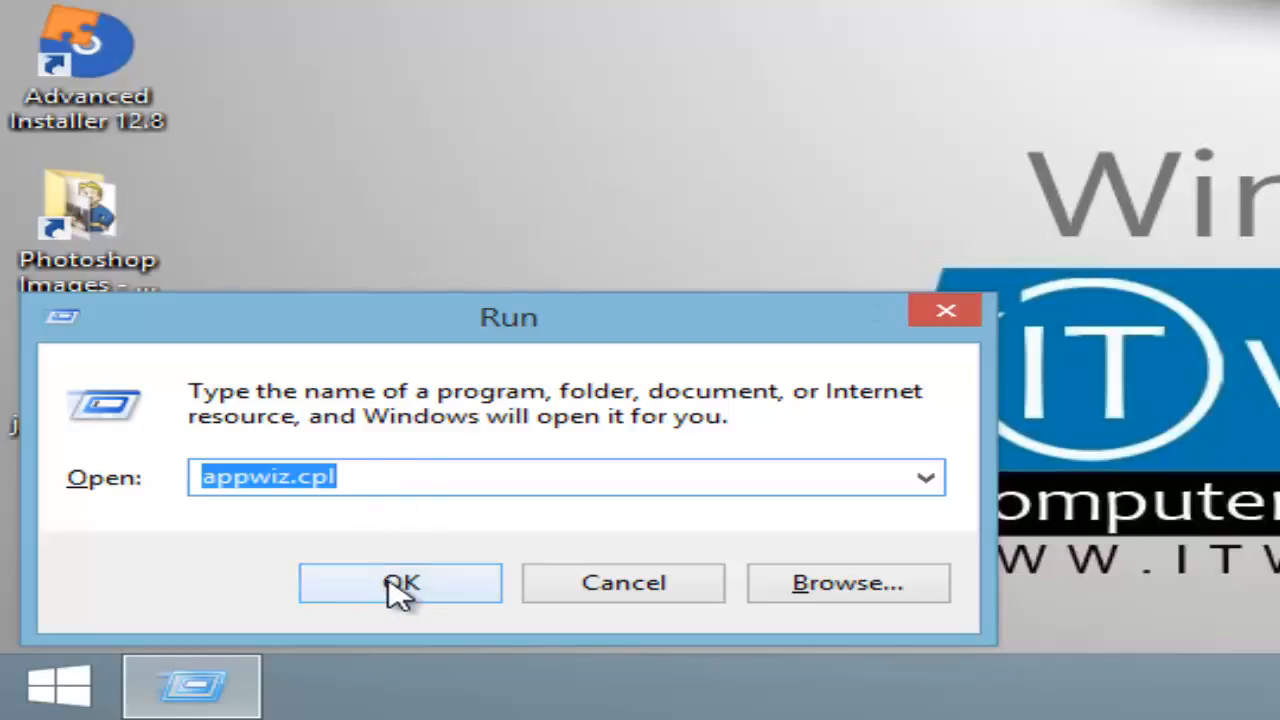
click(400, 583)
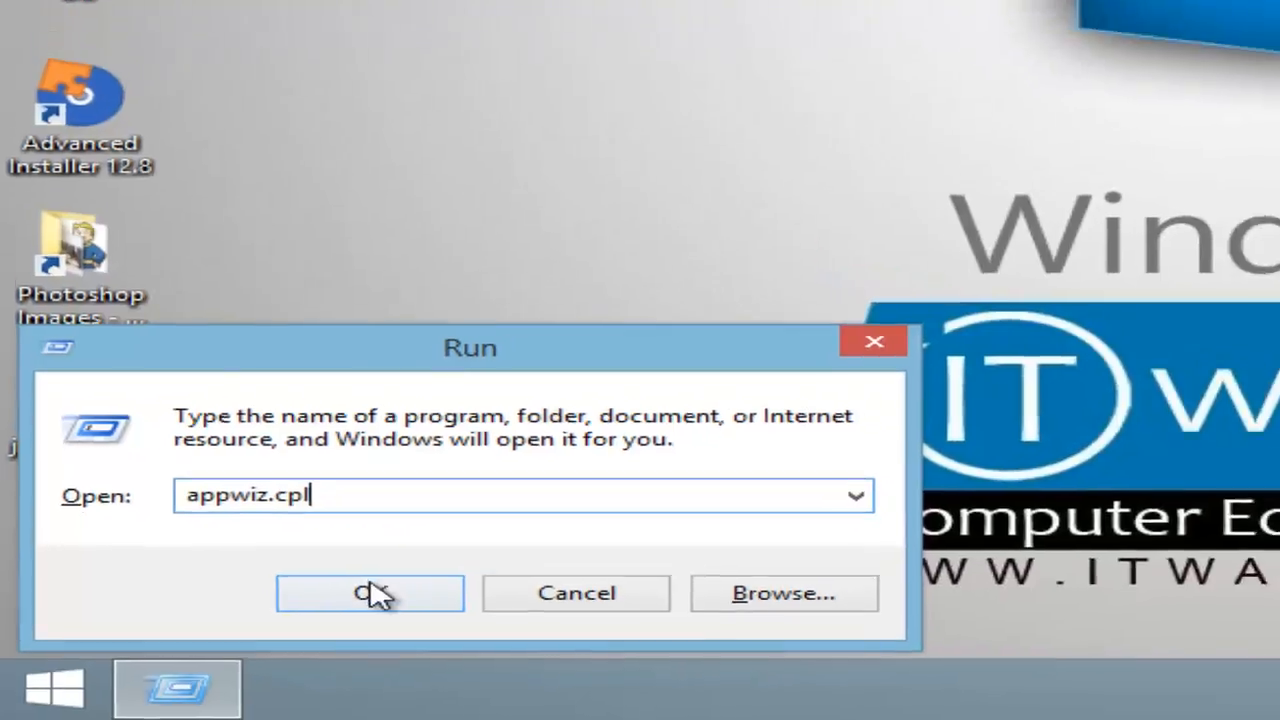
scroll(728, 534, down, 3)
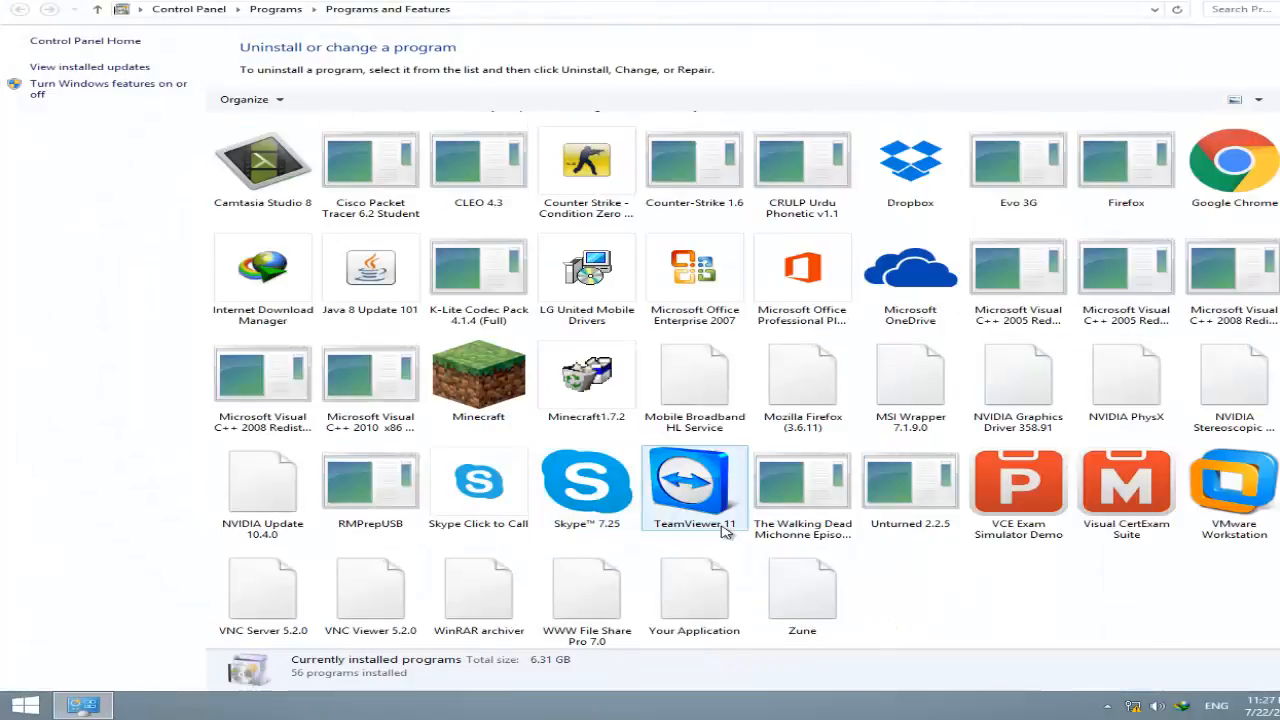
double_click(484, 598)
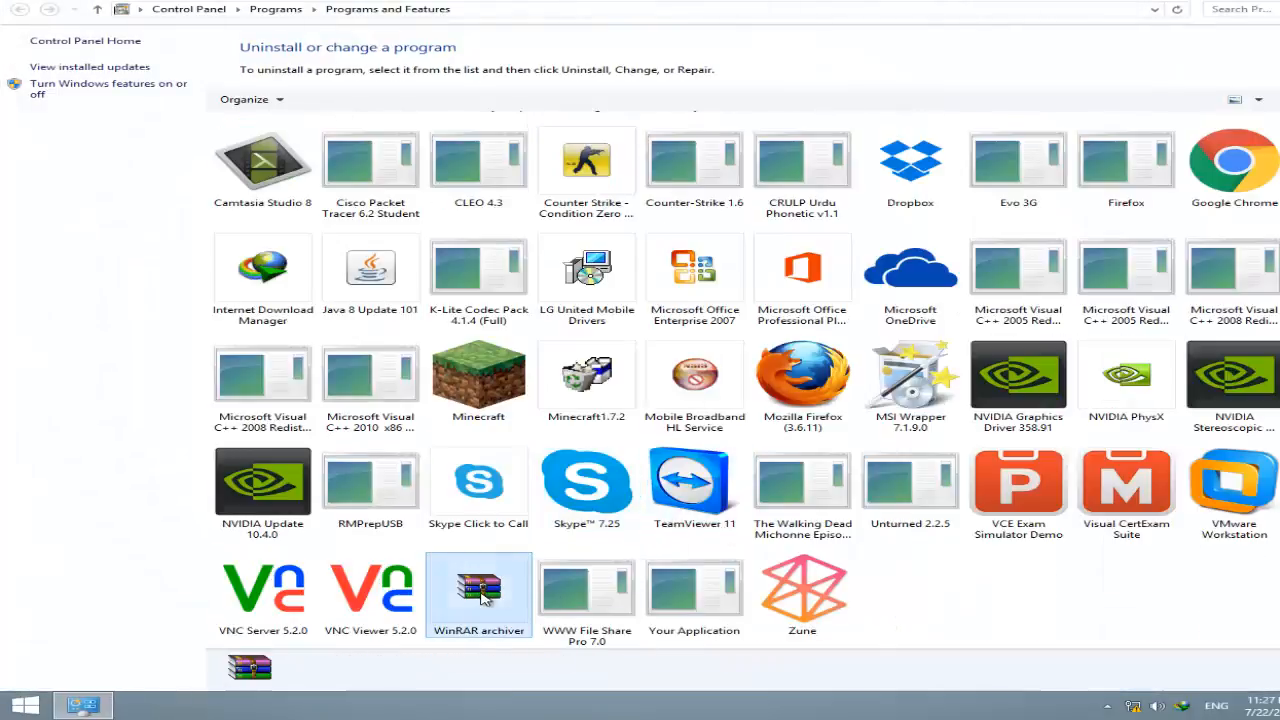
click(646, 394)
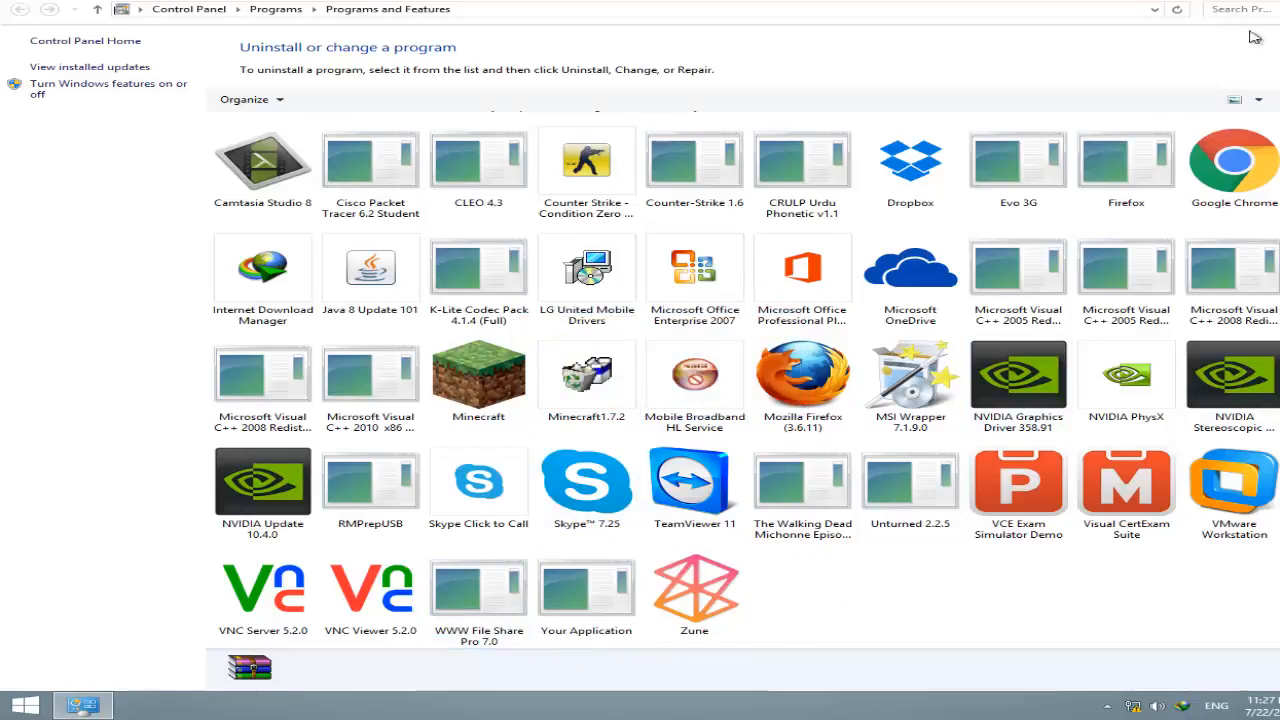
click(1277, 2)
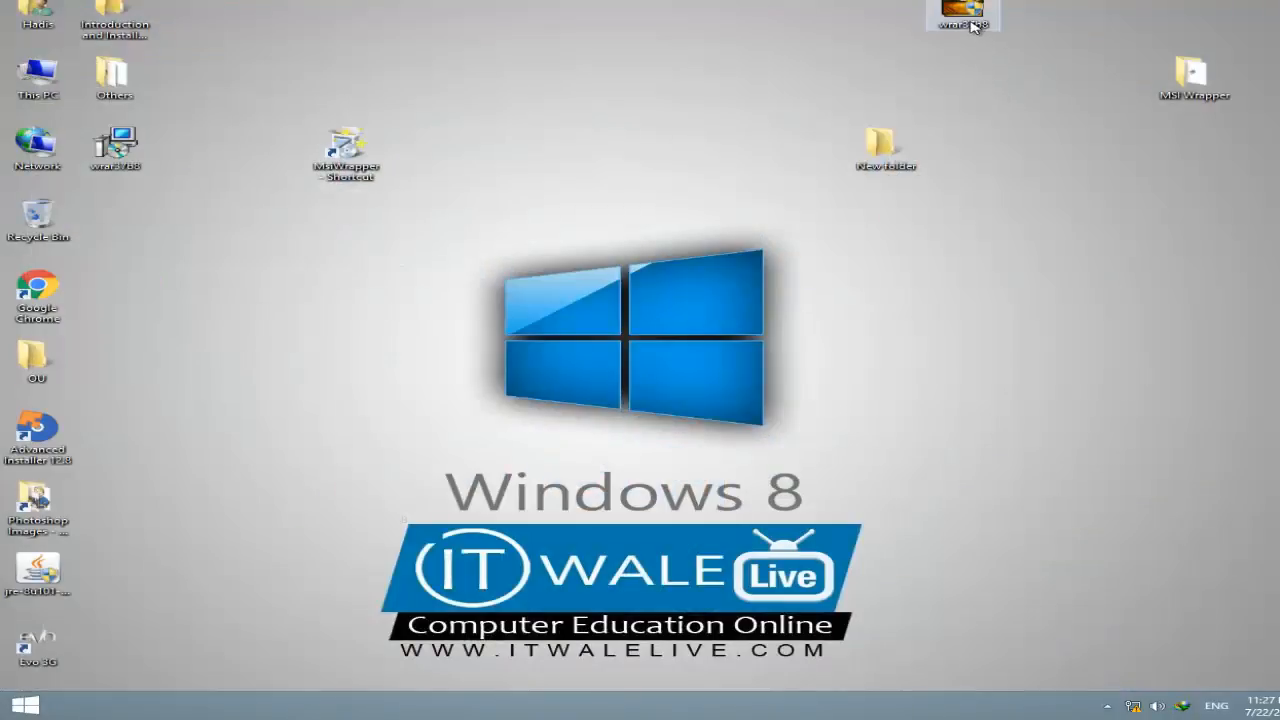
Install WinRAR from the wrar37b8.msi package on the desktop
right_click(122, 143)
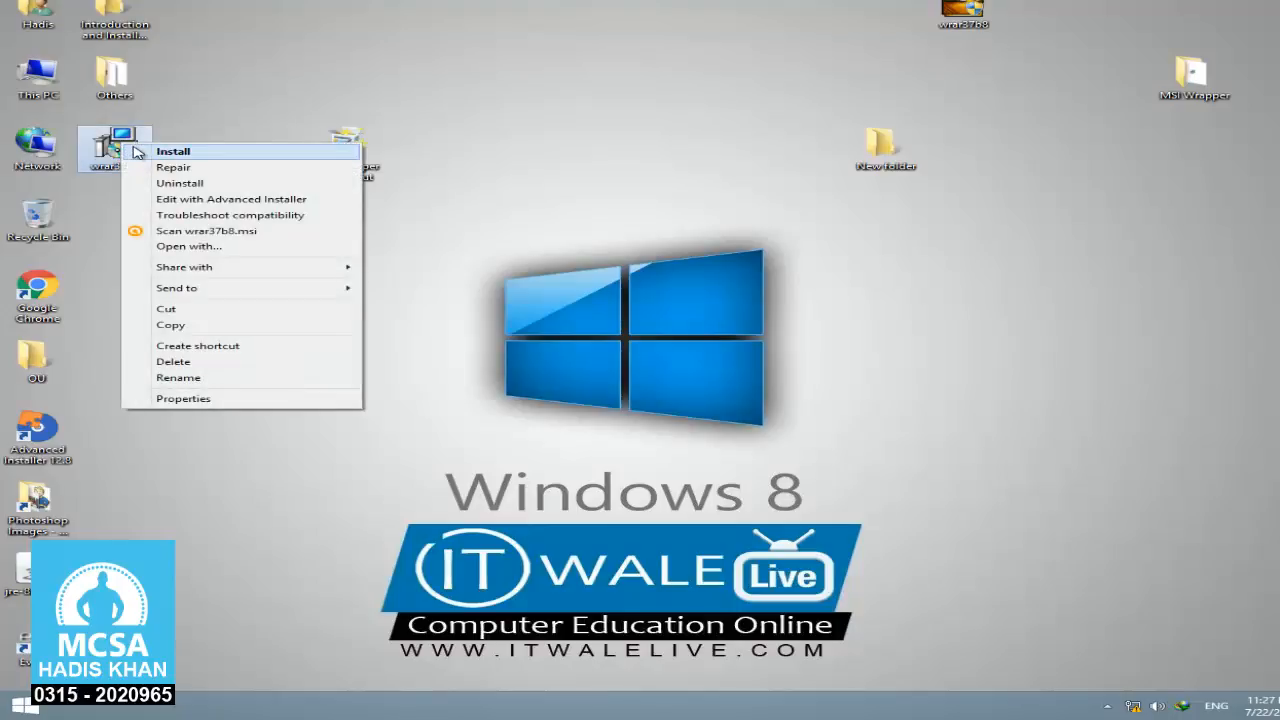
click(172, 151)
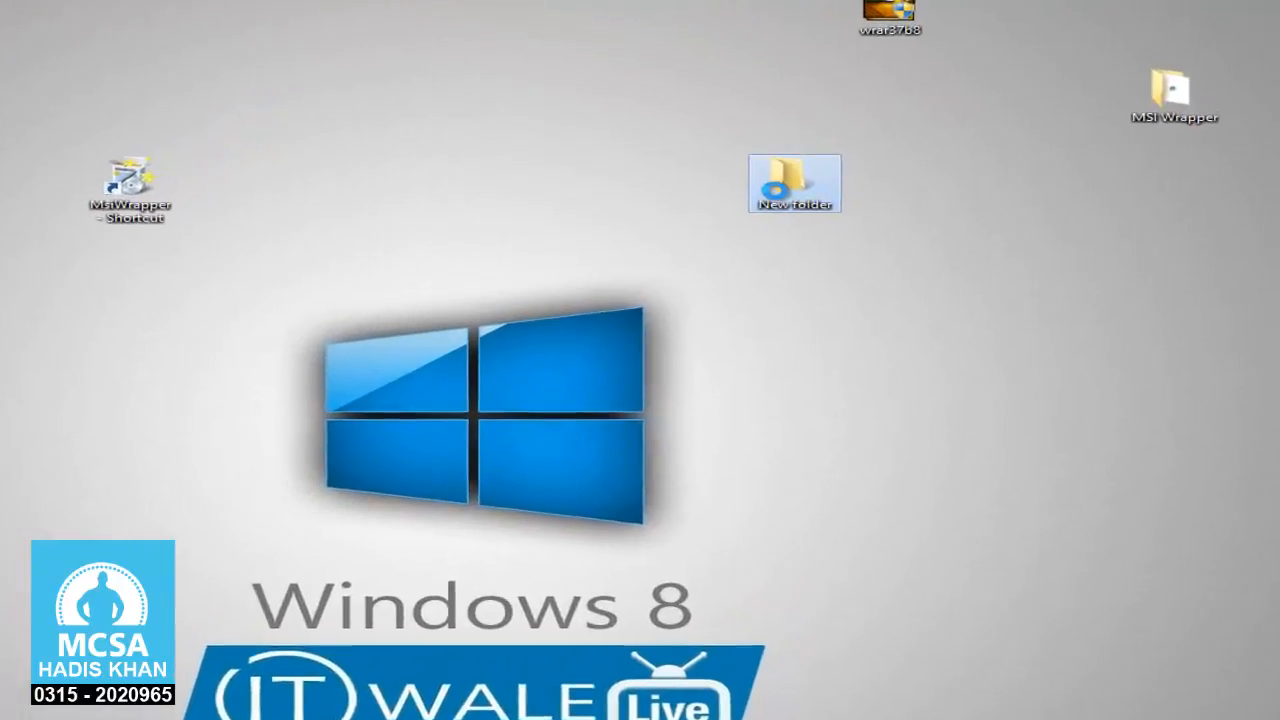
Check the context commands of New folder for WinRAR entries and those of wrar37b8.msi for its uninstall option
right_click(851, 170)
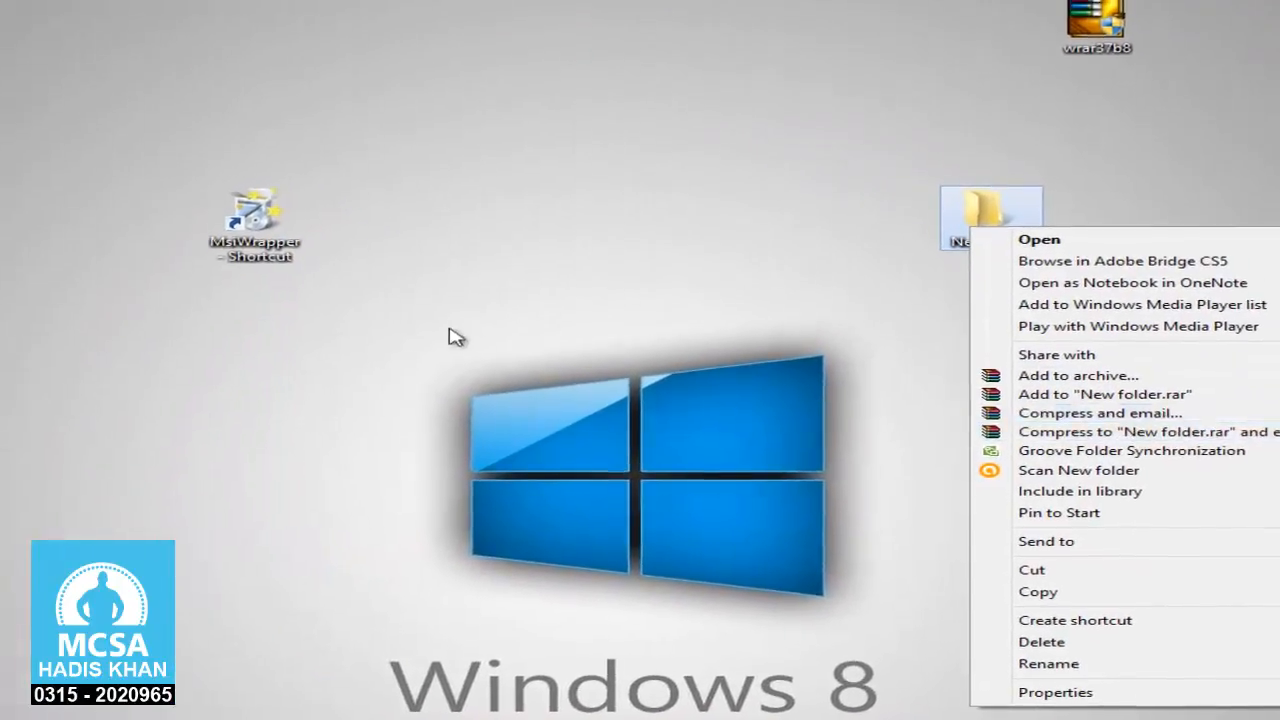
click(202, 323)
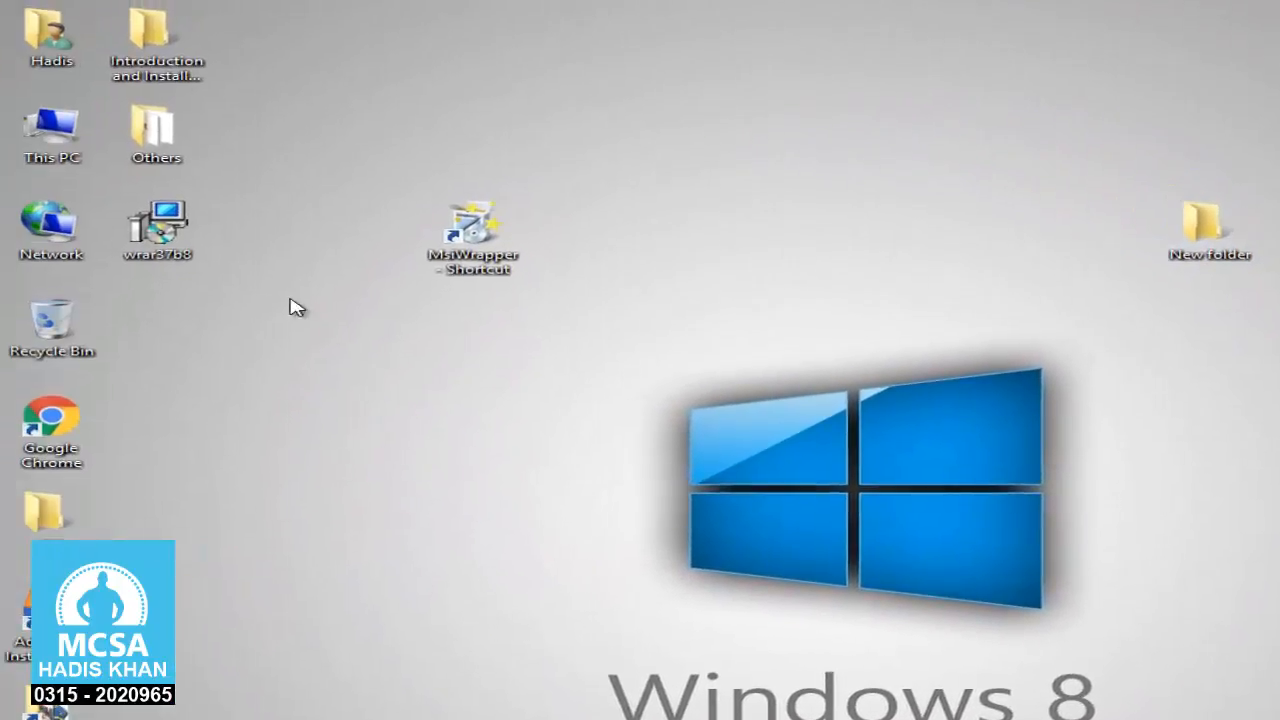
right_click(196, 246)
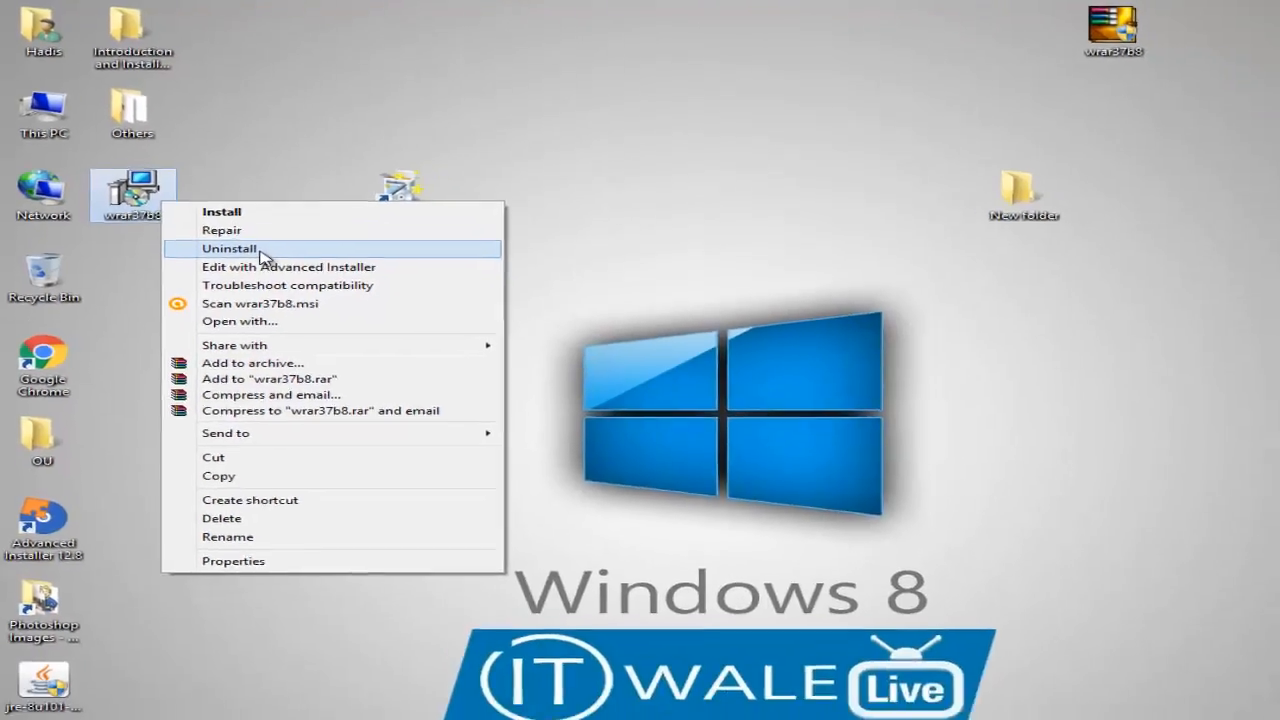
click(342, 181)
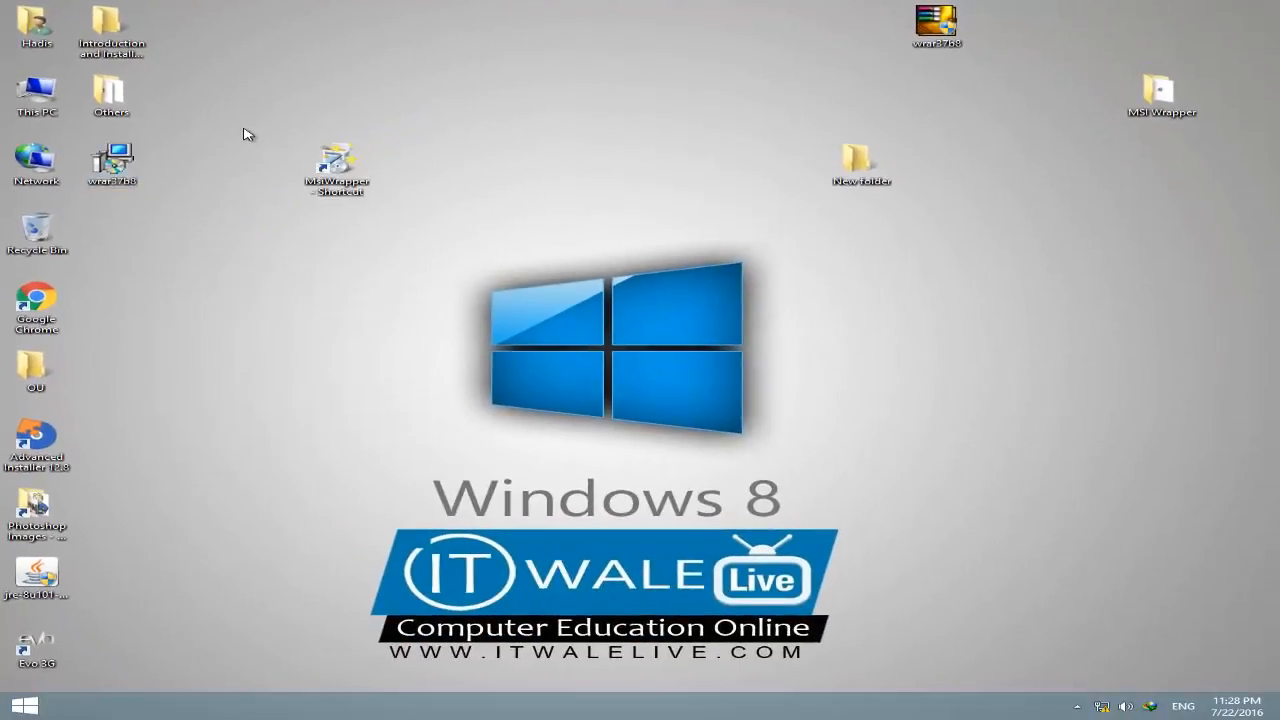